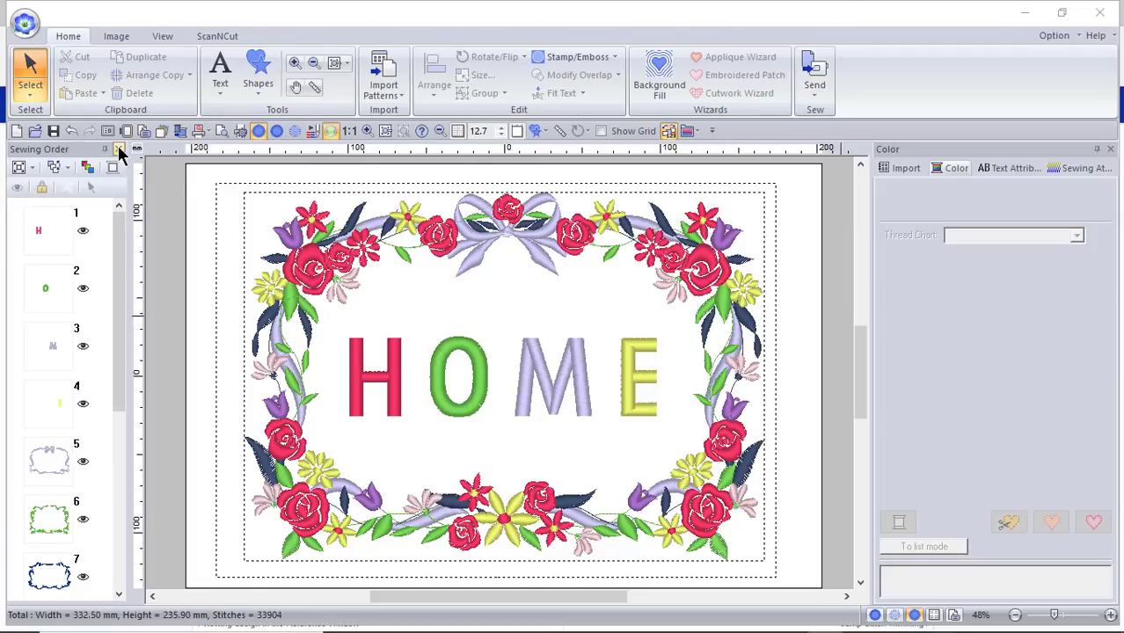
- Close the Sewing Order pane and show it again, and switch the Stitch Simulator on and off
{"action": "left_click", "coordinate": [118, 149]}
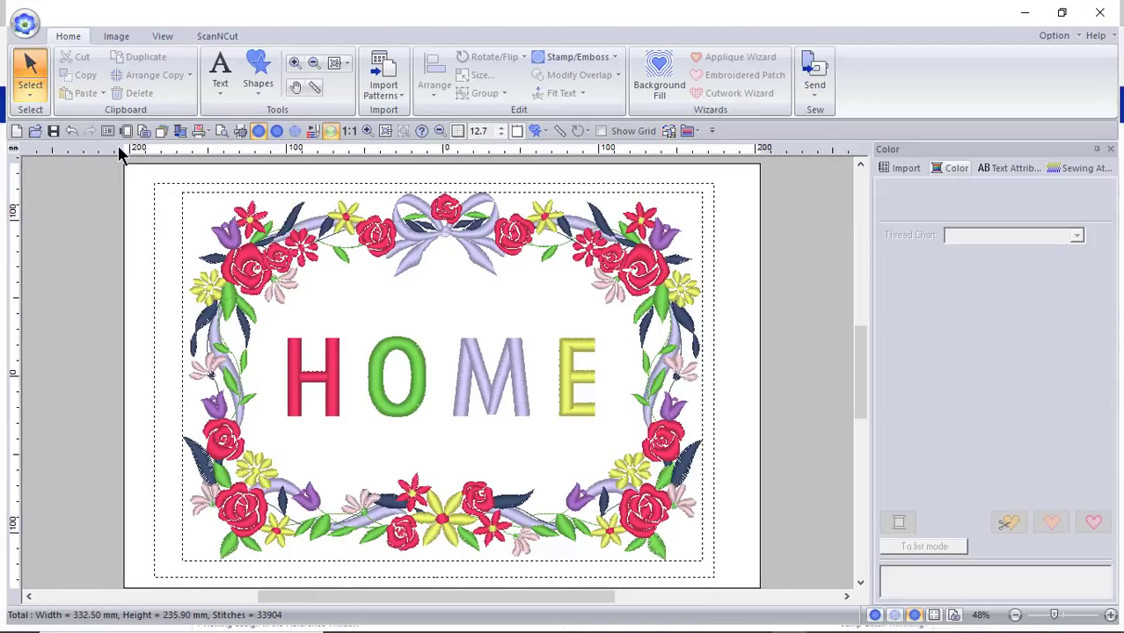
{"action": "left_click", "coordinate": [162, 36]}
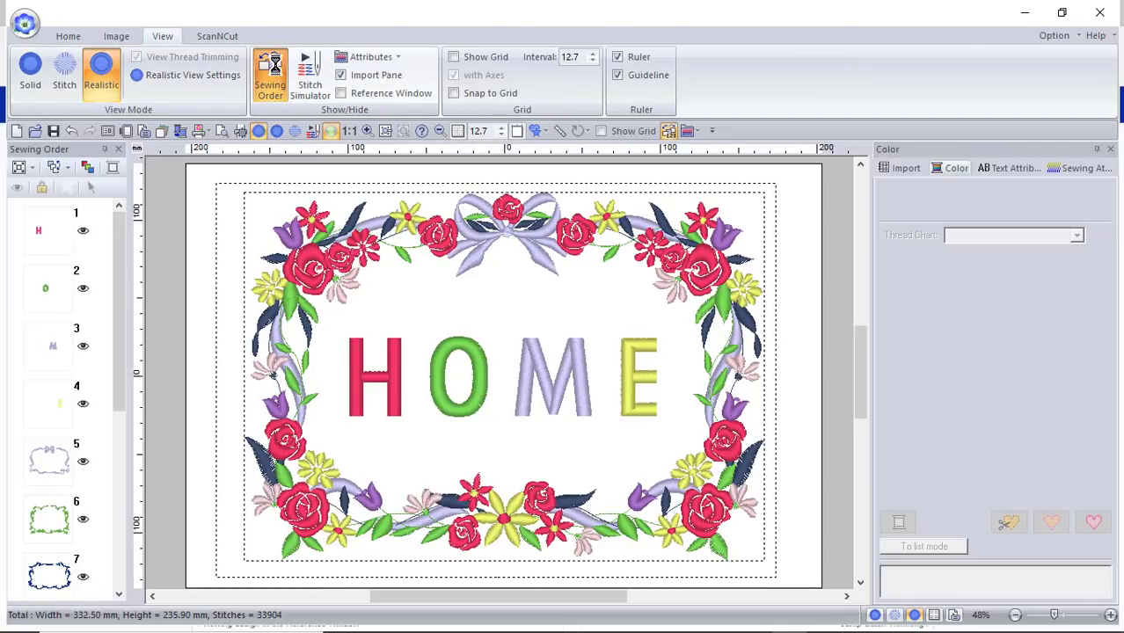
{"action": "left_click", "coordinate": [315, 77]}
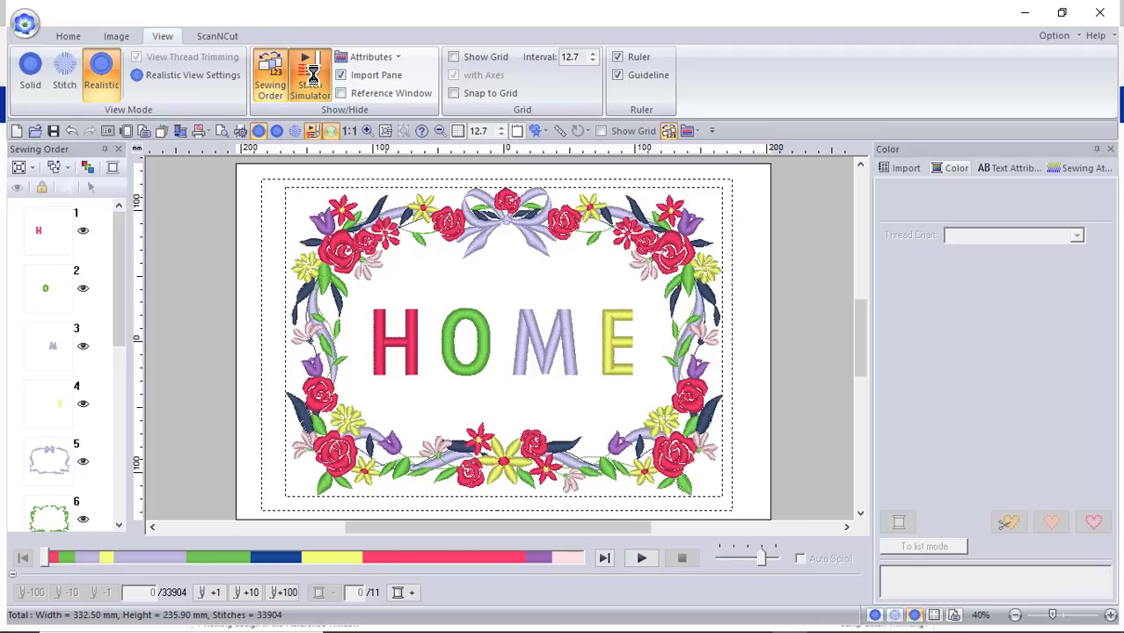
{"action": "left_click", "coordinate": [312, 77]}
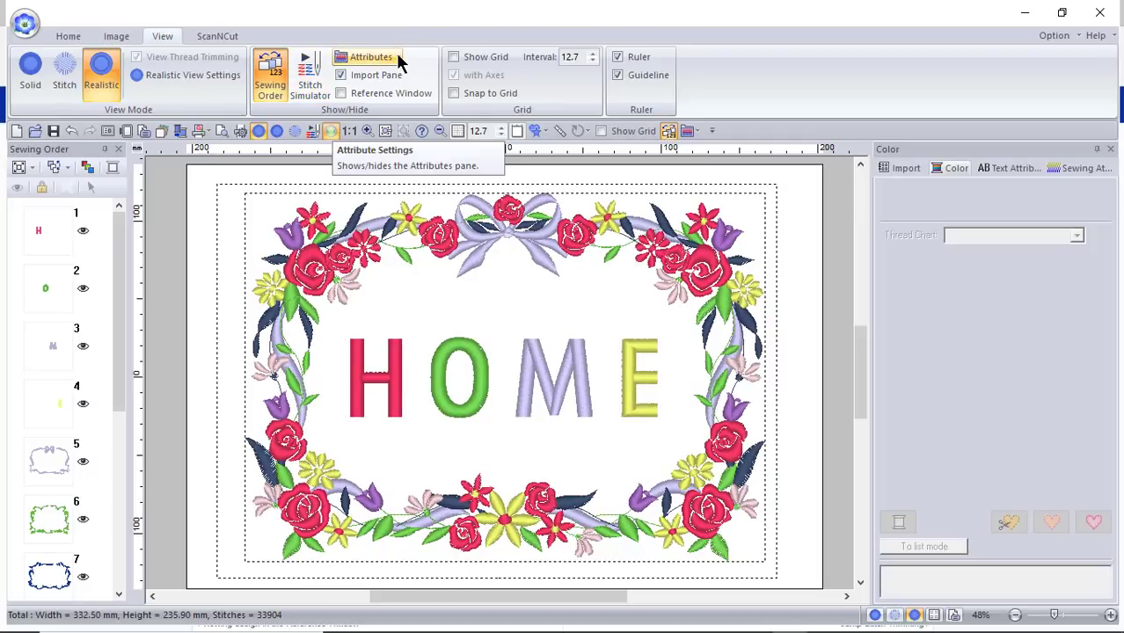
- Check which attribute panes are enabled, and hide the Import pane and show it again
{"action": "left_click", "coordinate": [400, 61]}
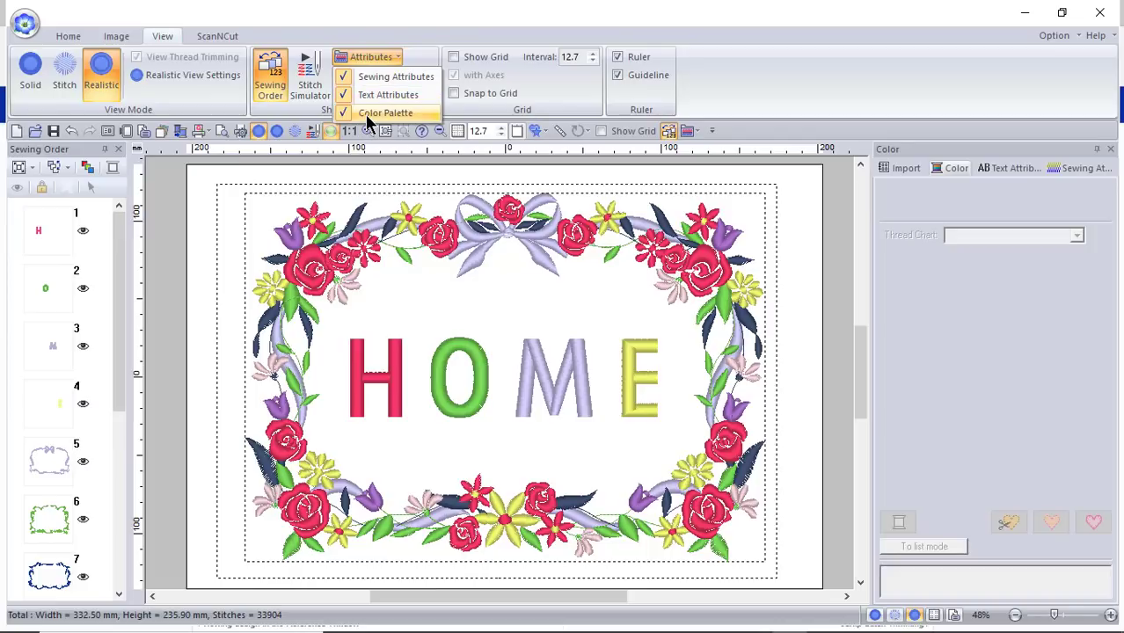
{"action": "left_click", "coordinate": [426, 55]}
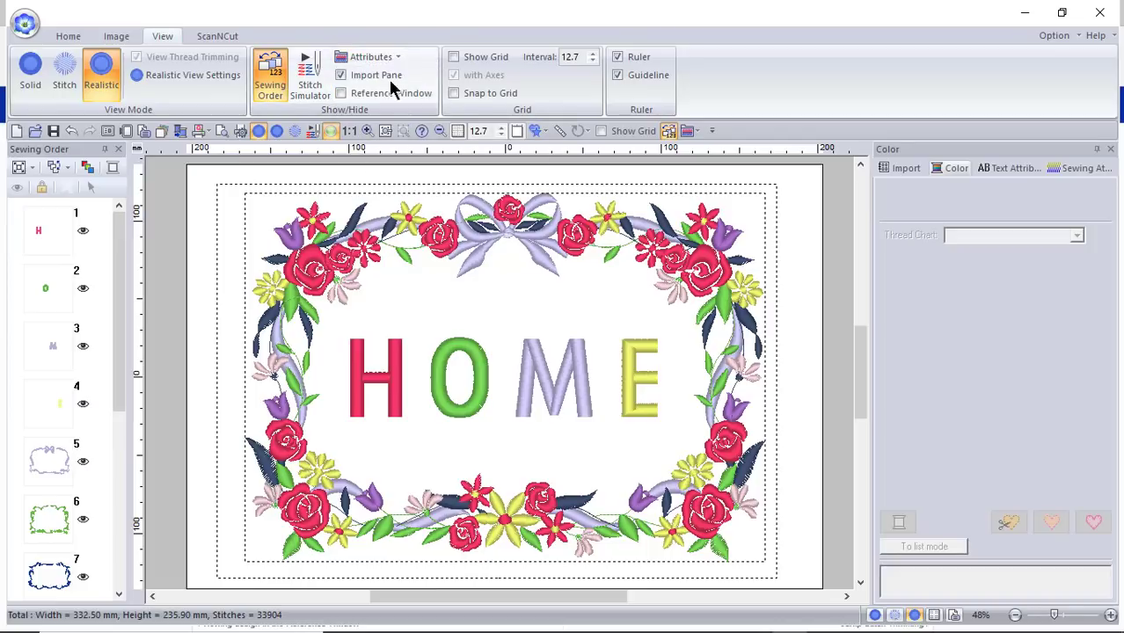
{"action": "left_click", "coordinate": [341, 74]}
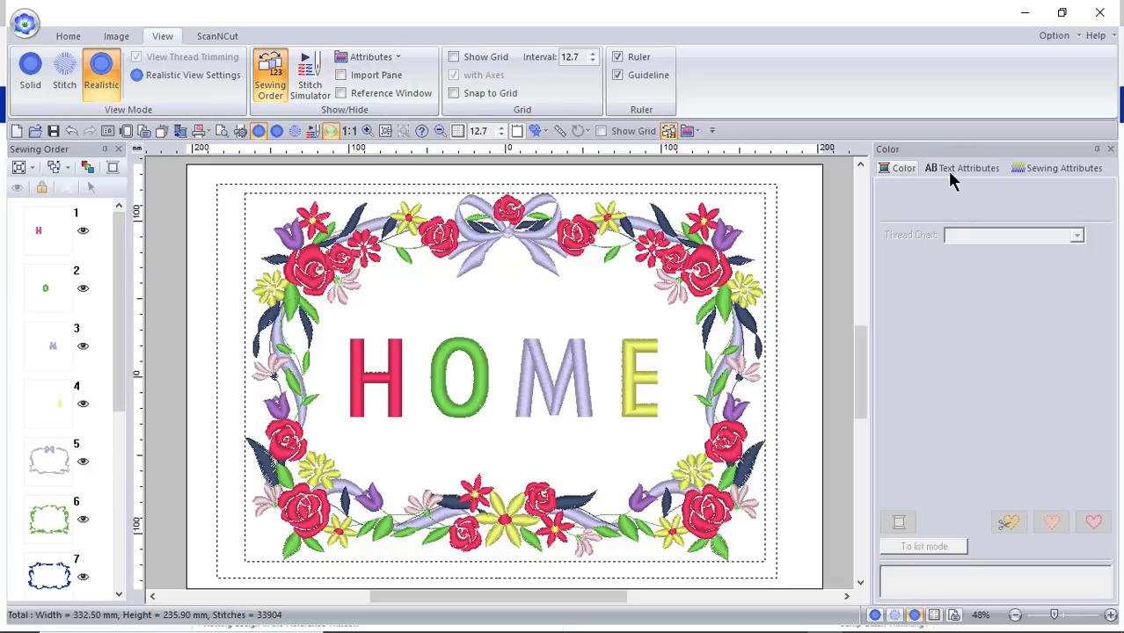
{"action": "left_click", "coordinate": [341, 75]}
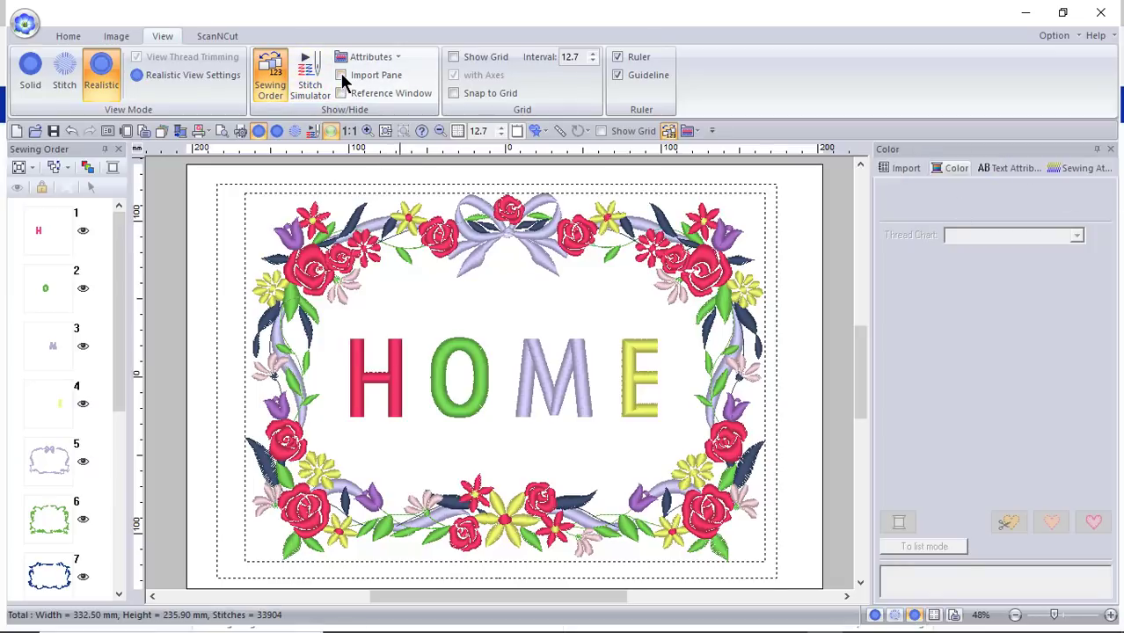
- Float the Sewing Order pane over the design workspace and return it to its docked state
{"action": "left_click", "coordinate": [81, 151]}
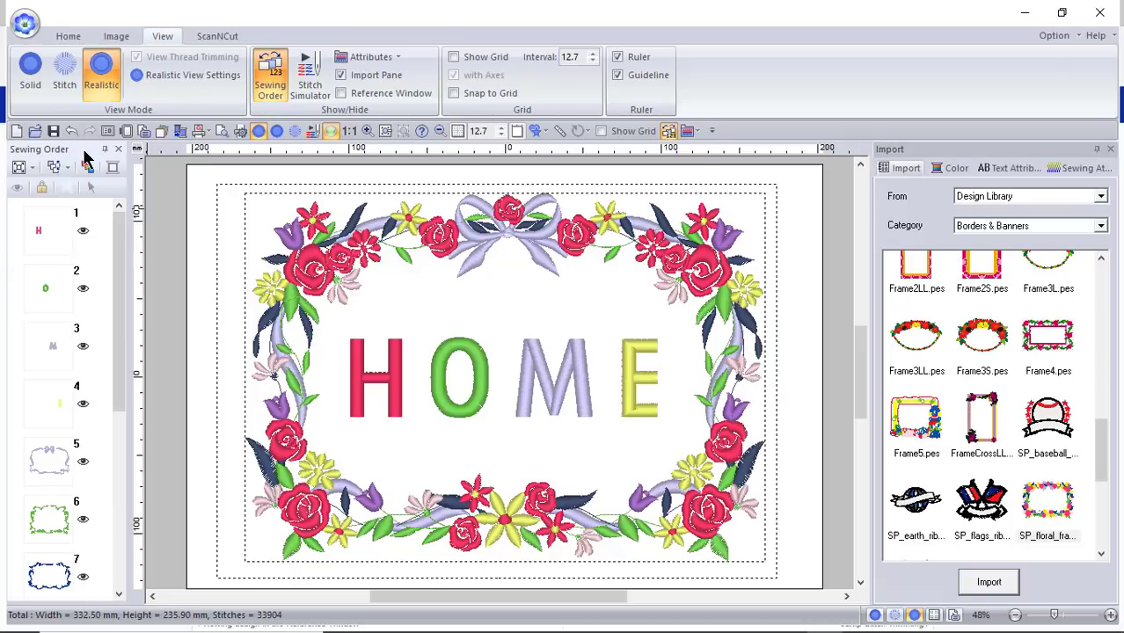
{"action": "double_click", "coordinate": [88, 156]}
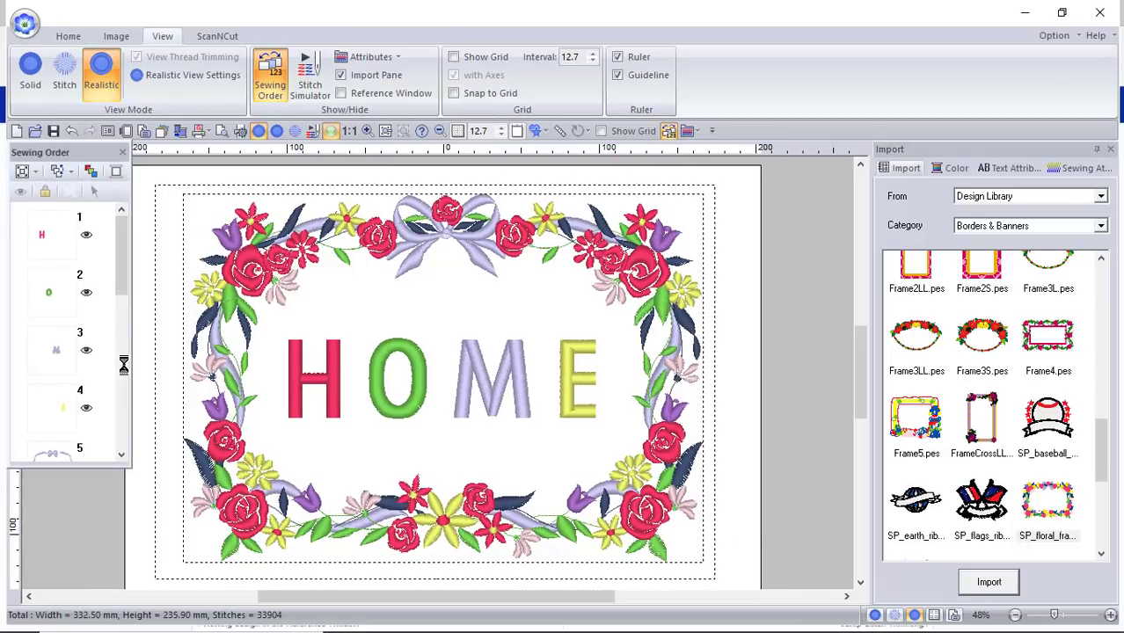
{"action": "left_click_drag", "start_coordinate": [201, 380], "coordinate": [356, 340]}
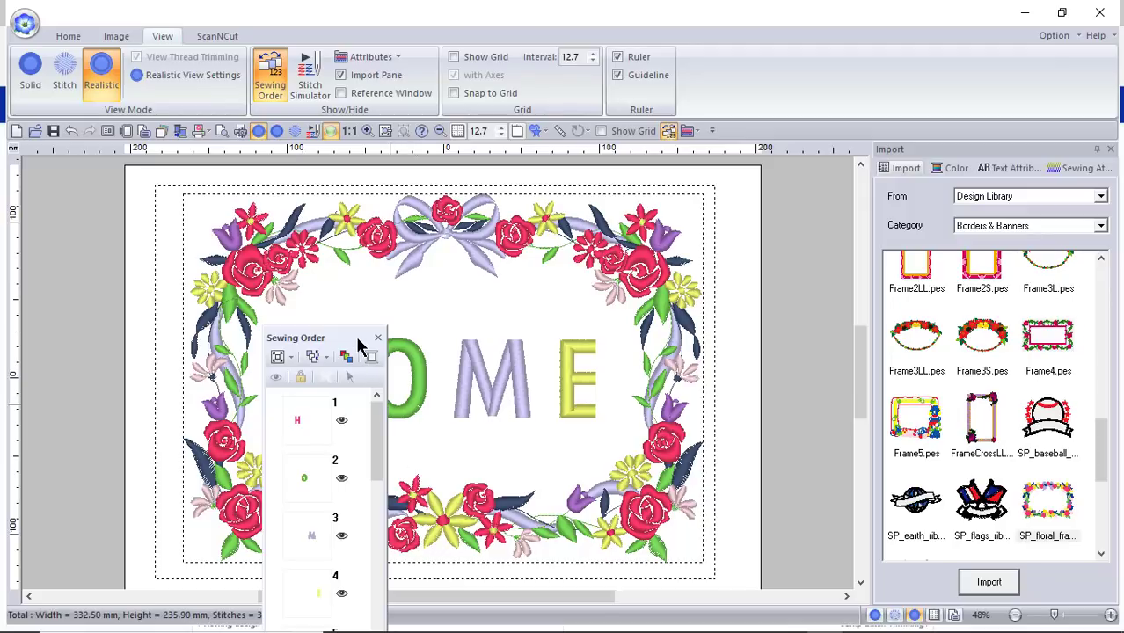
{"action": "left_click_drag", "start_coordinate": [324, 343], "coordinate": [111, 176]}
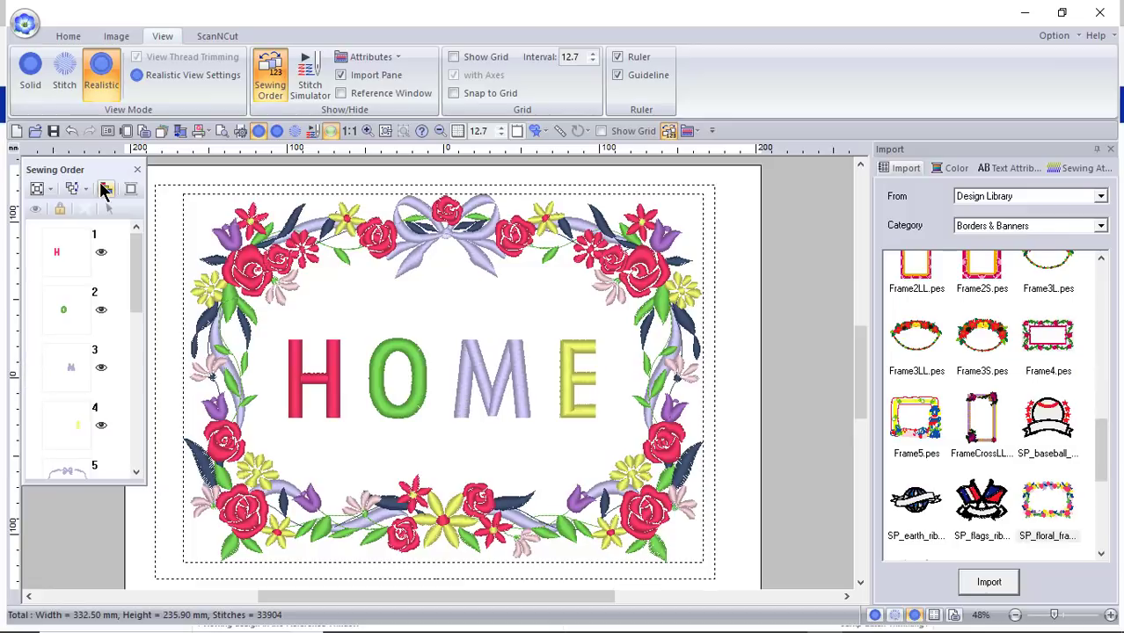
{"action": "right_click", "coordinate": [99, 164]}
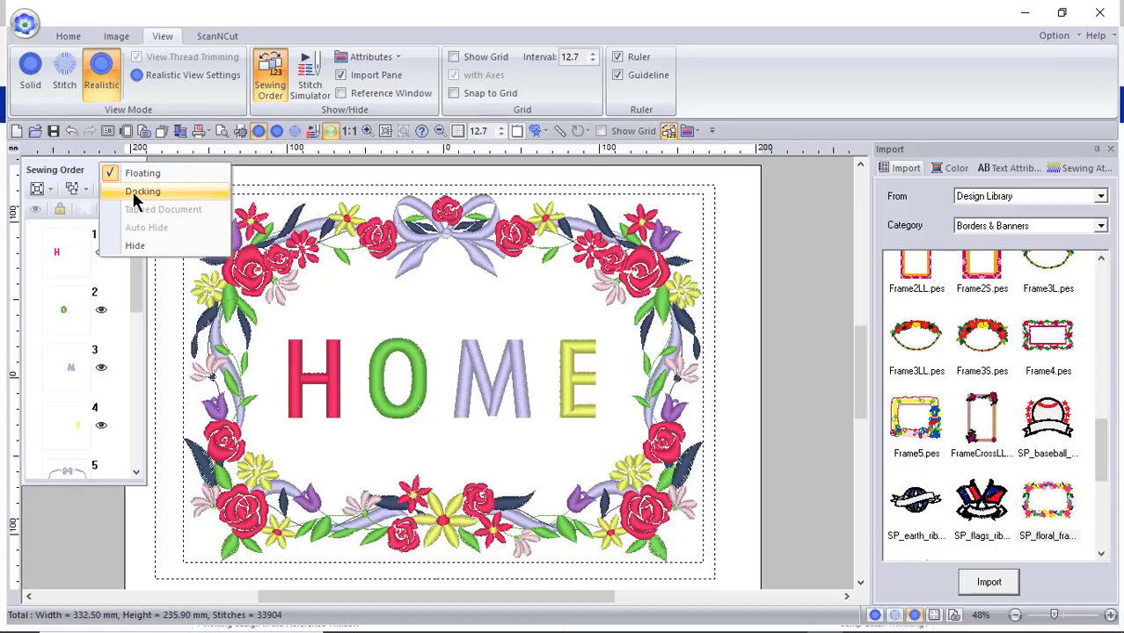
{"action": "left_click", "coordinate": [132, 191]}
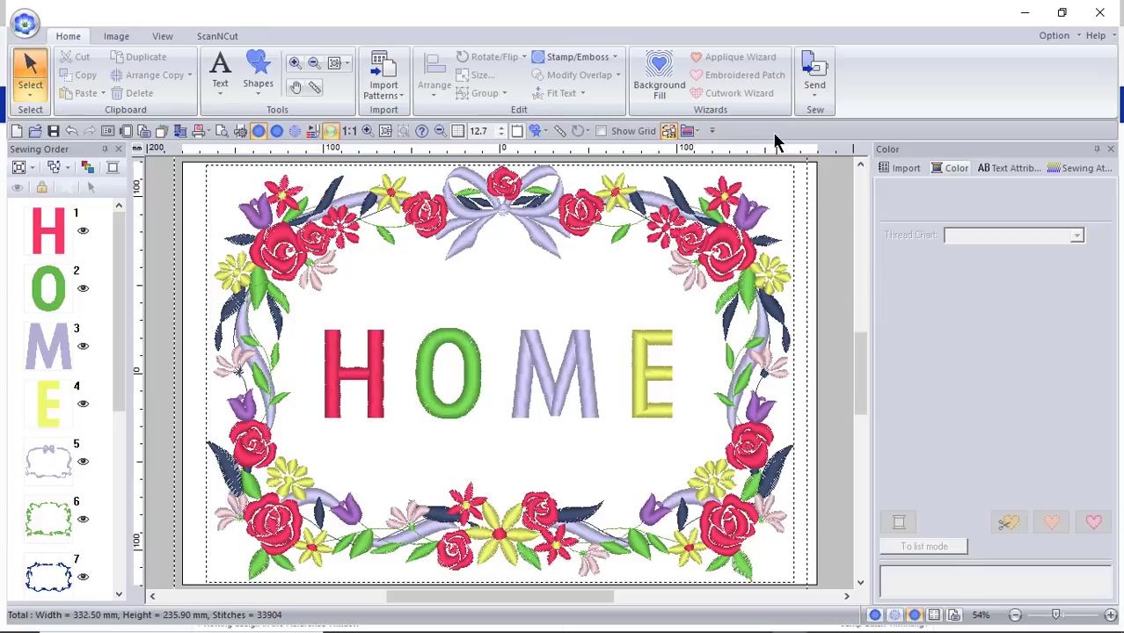
- Open the Quick Access Toolbar customization and check the popular commands Sewing Attribute Setting and Stitch Simulator
{"action": "right_click", "coordinate": [774, 137]}
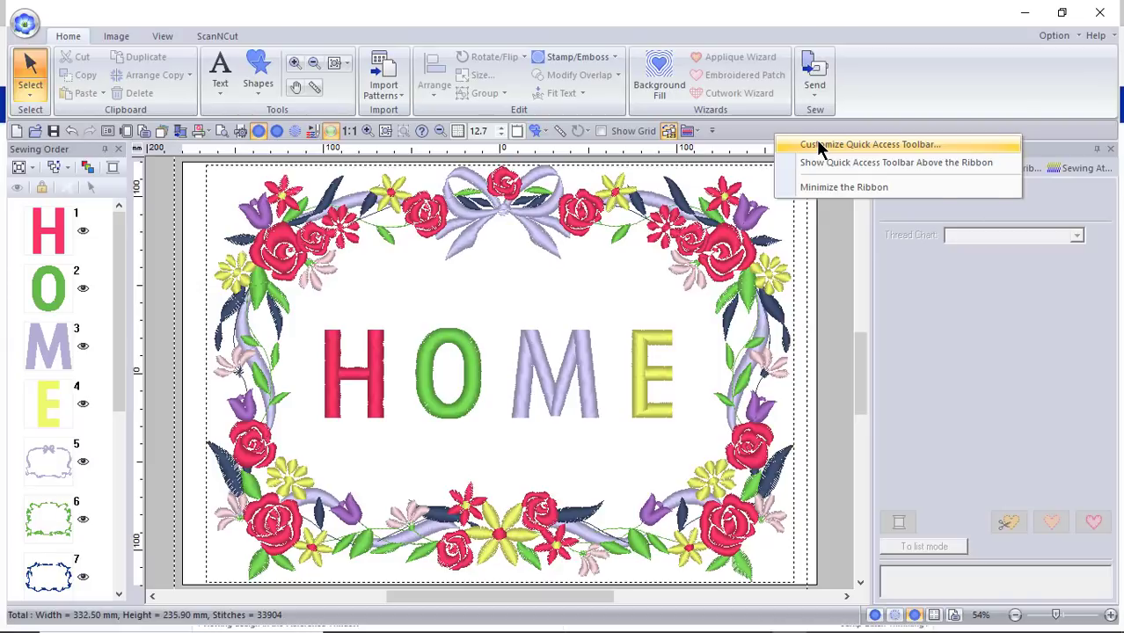
{"action": "left_click", "coordinate": [818, 145]}
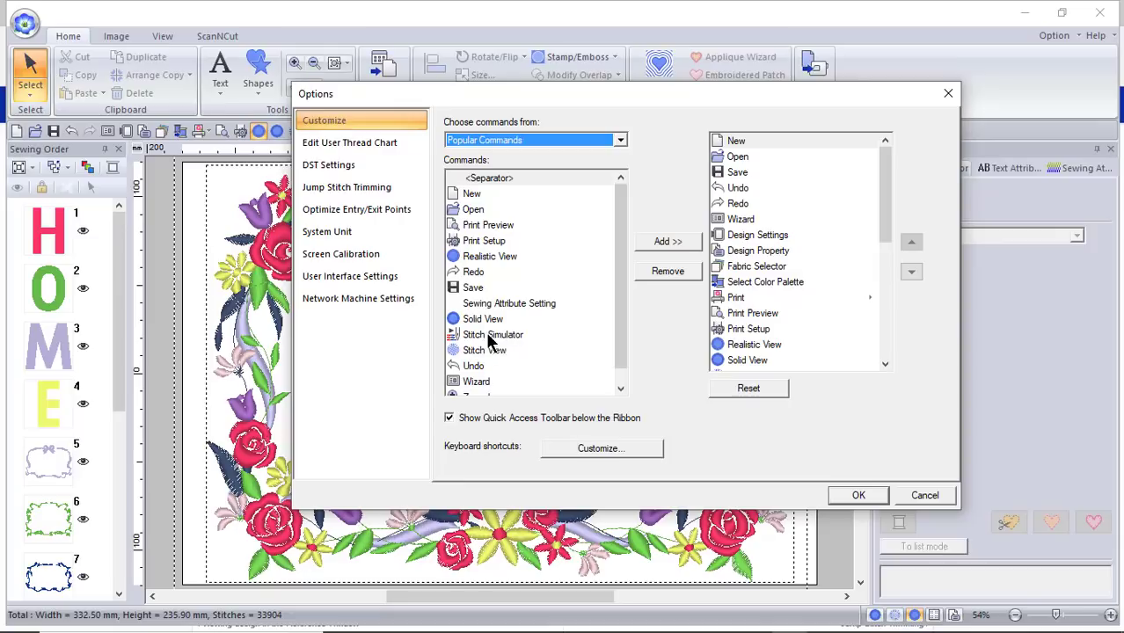
{"action": "left_click", "coordinate": [523, 302]}
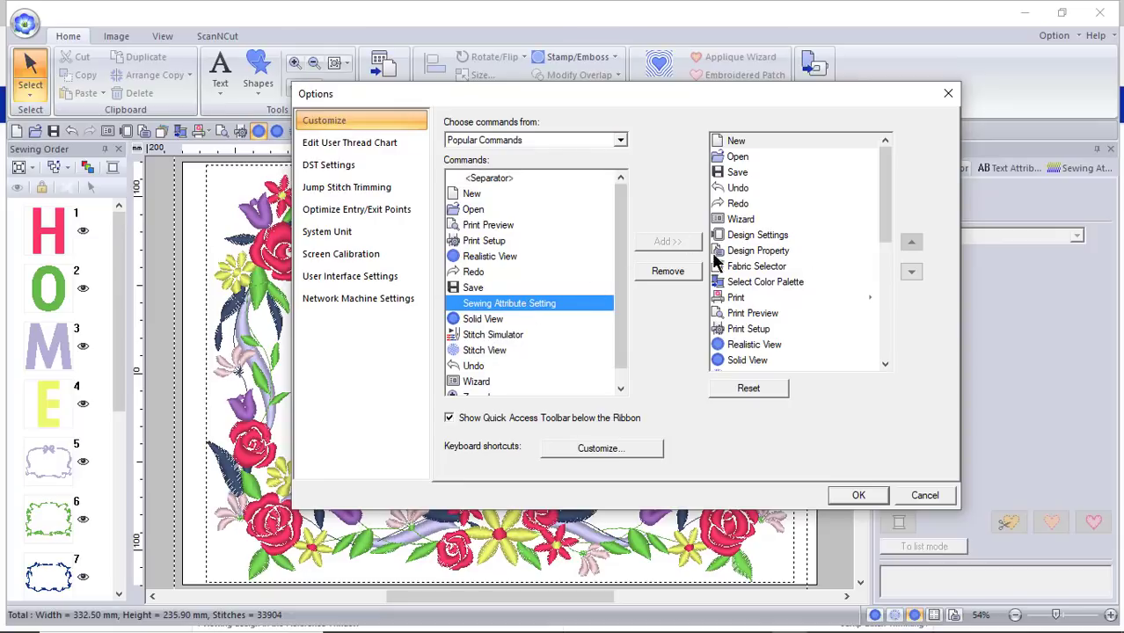
{"action": "left_click", "coordinate": [503, 335]}
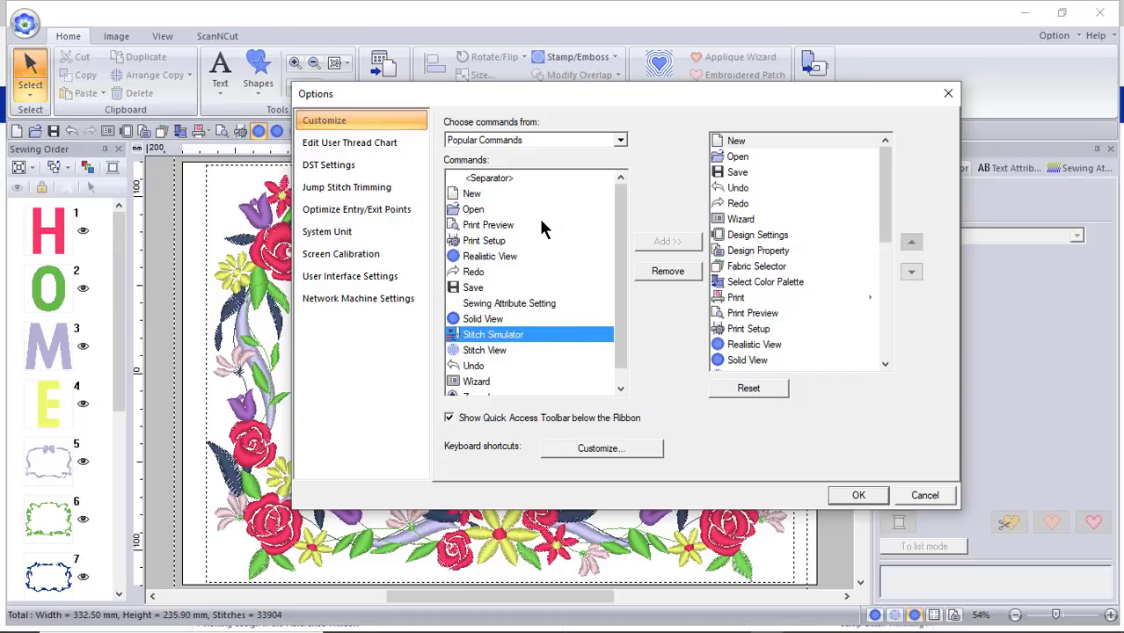
- Add Export File from the commands not in the Ribbon to the Quick Access Toolbar
{"action": "left_click", "coordinate": [621, 141]}
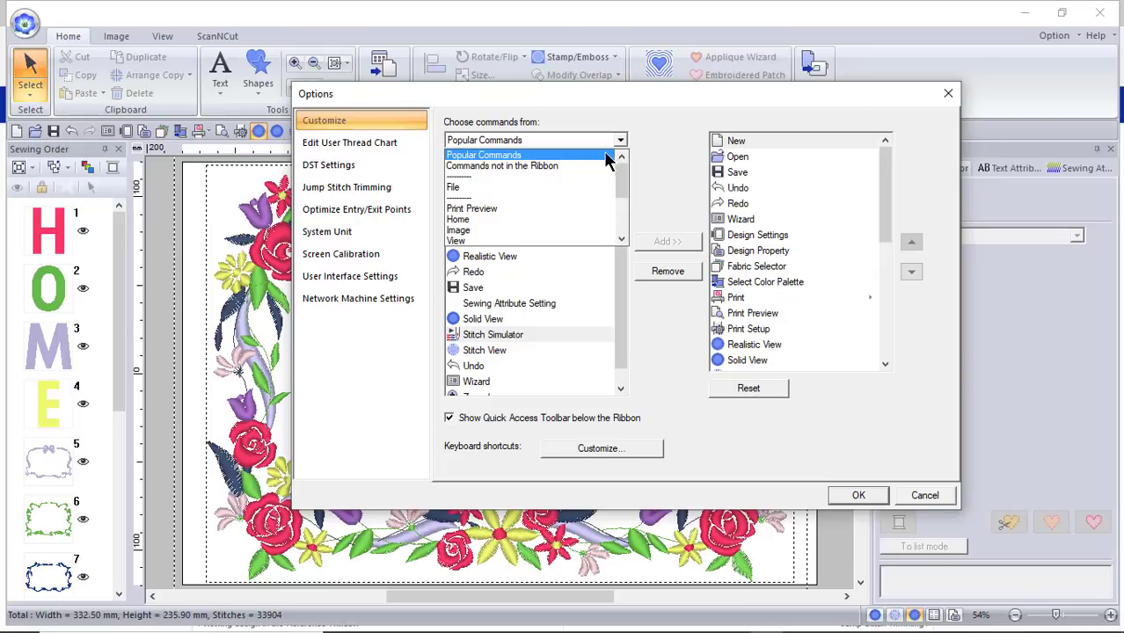
{"action": "left_click", "coordinate": [519, 164]}
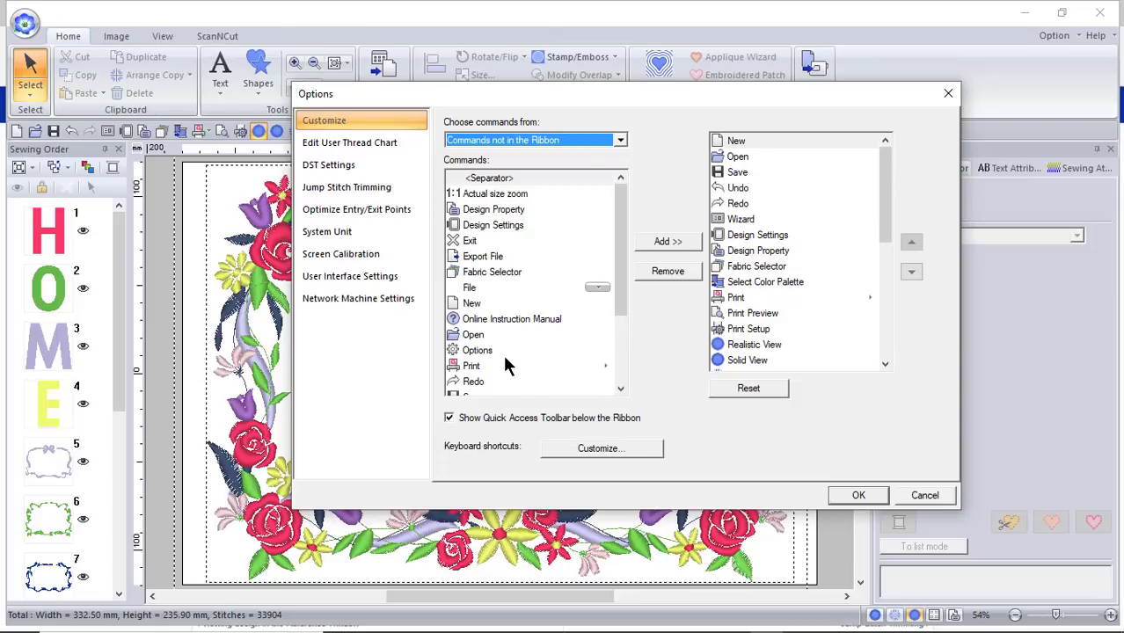
{"action": "left_click", "coordinate": [507, 319]}
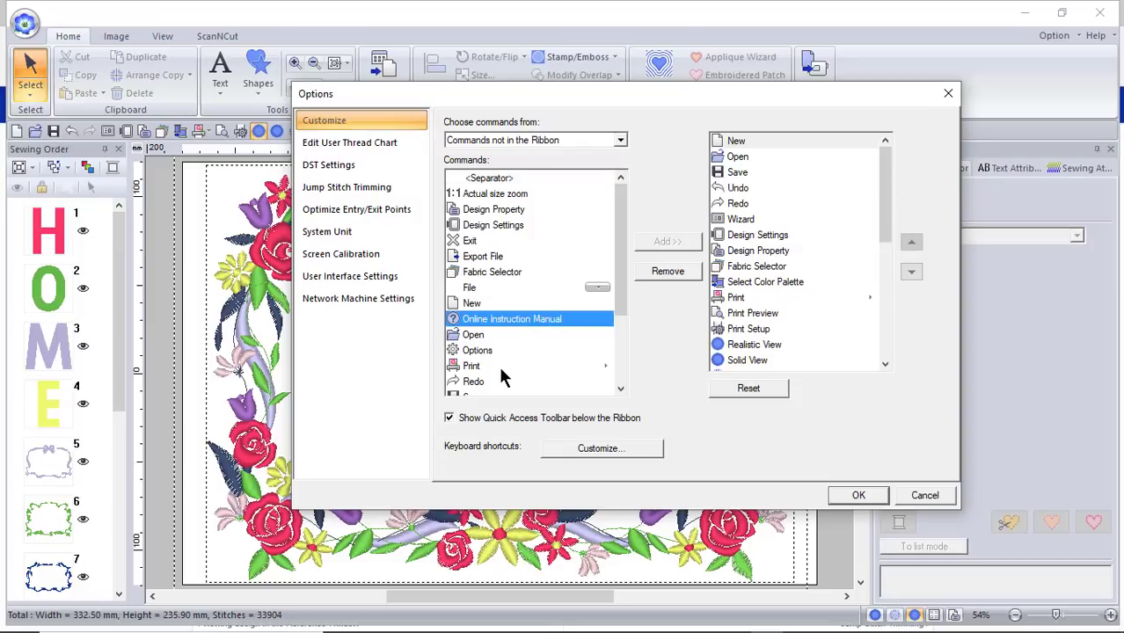
{"action": "left_click", "coordinate": [479, 195]}
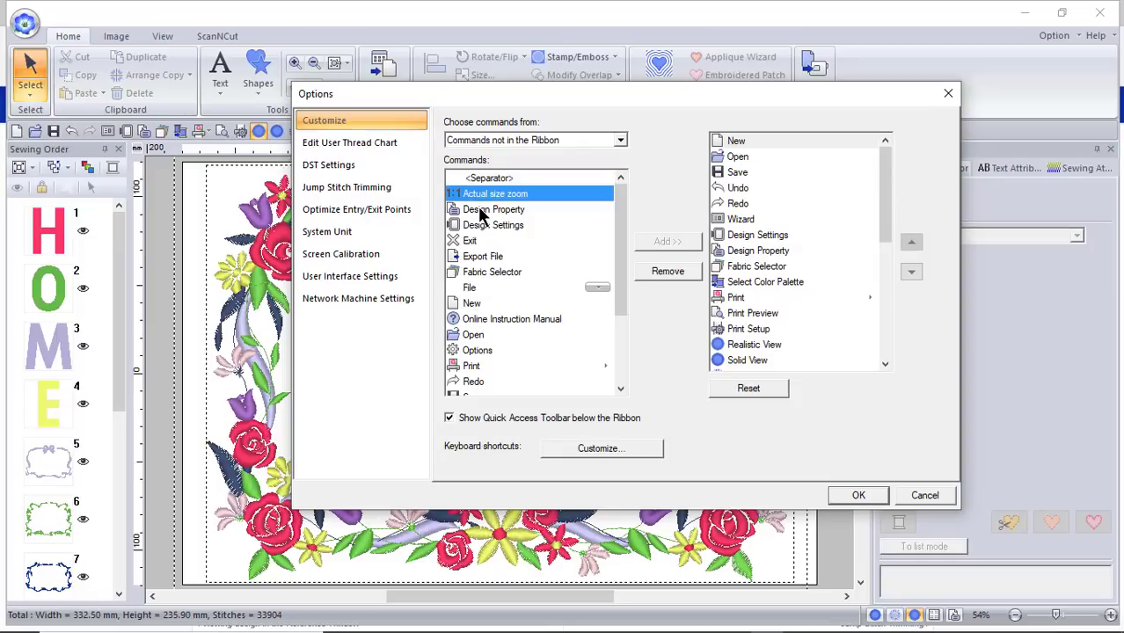
{"action": "left_click", "coordinate": [481, 211]}
{"action": "left_click", "coordinate": [482, 227]}
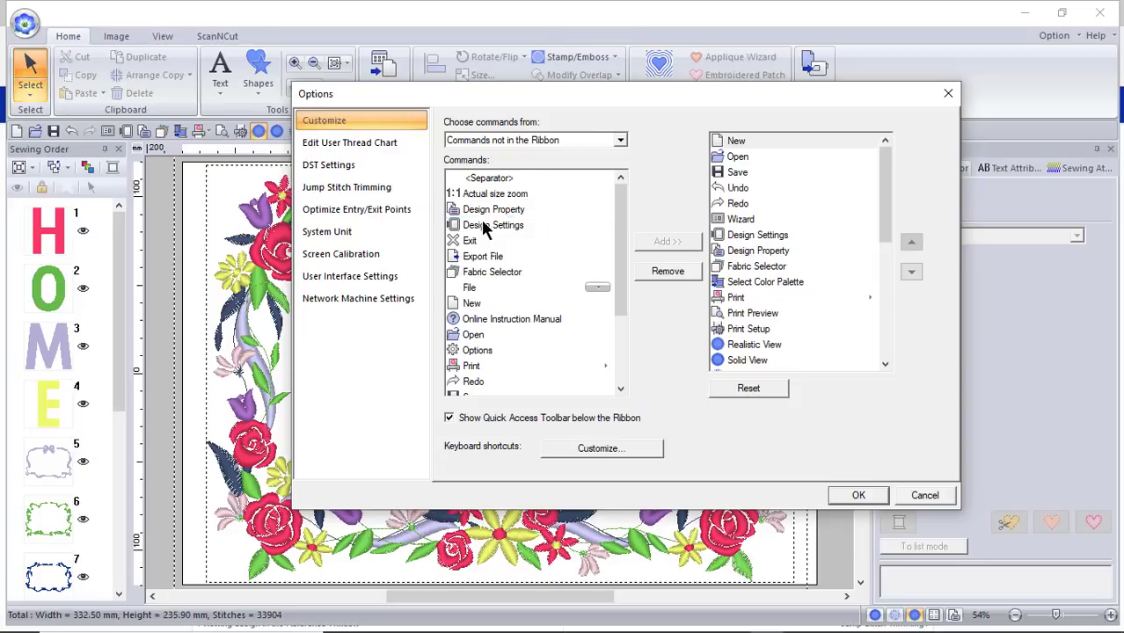
{"action": "left_click", "coordinate": [482, 257]}
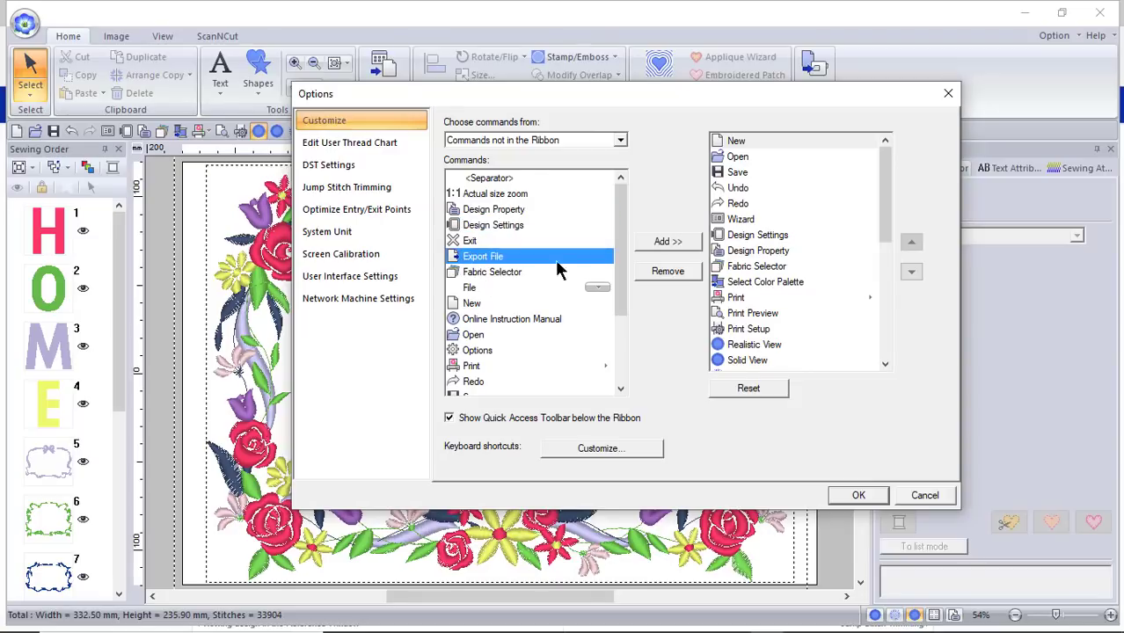
{"action": "left_click", "coordinate": [668, 242]}
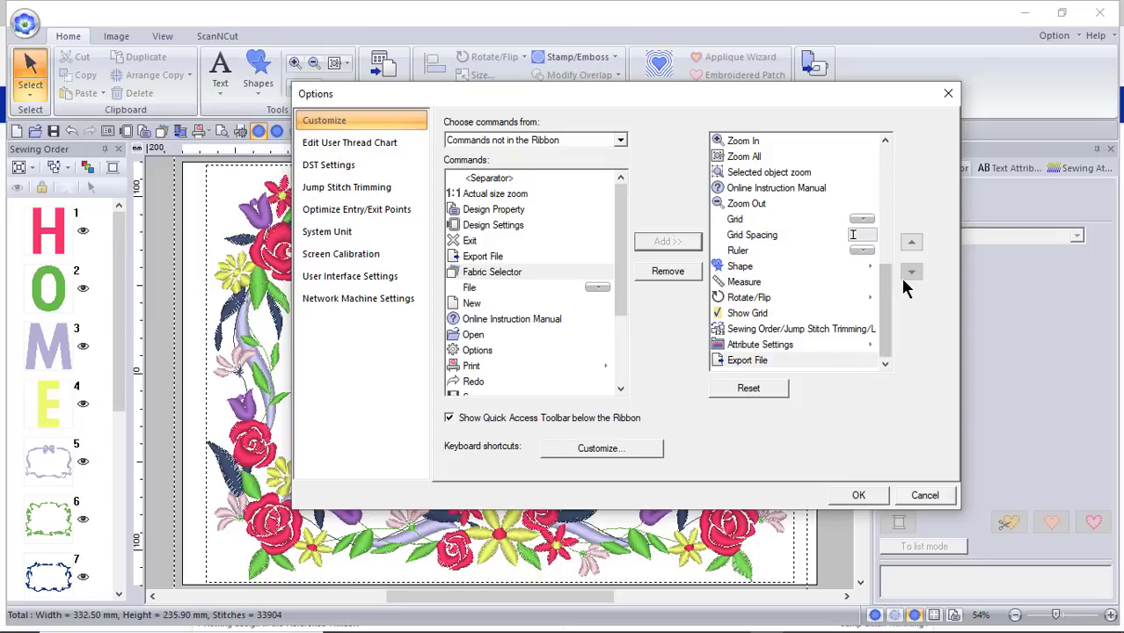
- Move Export File up to the first place in the Quick Access Toolbar's command order, above New
{"action": "left_click", "coordinate": [911, 245]}
{"action": "left_click", "coordinate": [911, 244]}
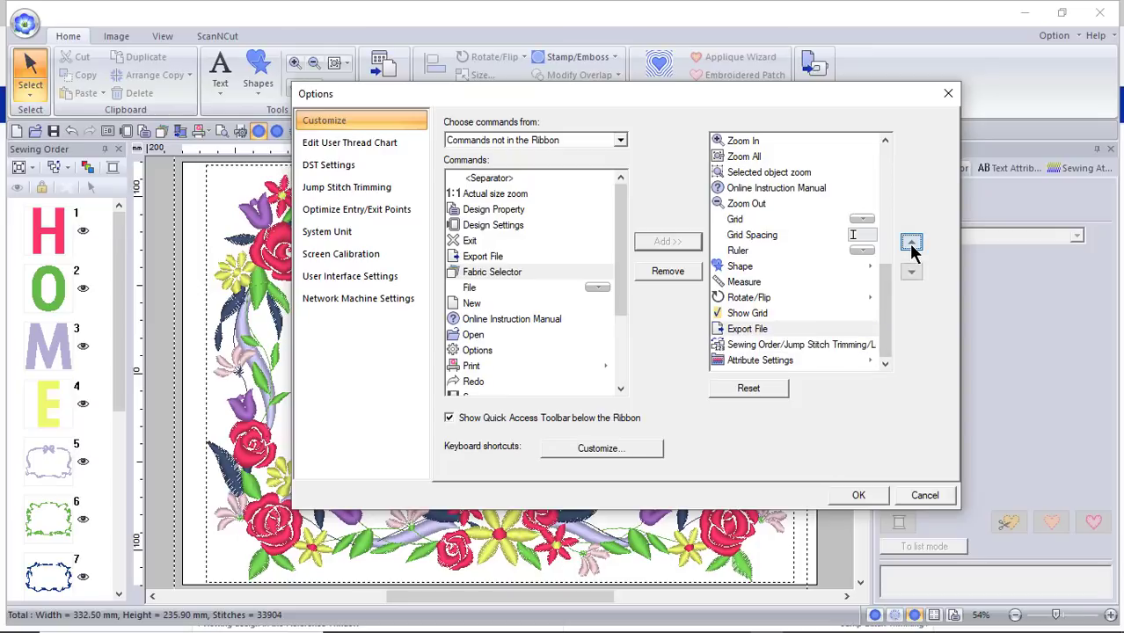
{"action": "left_click", "coordinate": [911, 244]}
{"action": "left_click", "coordinate": [911, 245]}
{"action": "left_click", "coordinate": [911, 244]}
{"action": "left_click", "coordinate": [911, 245]}
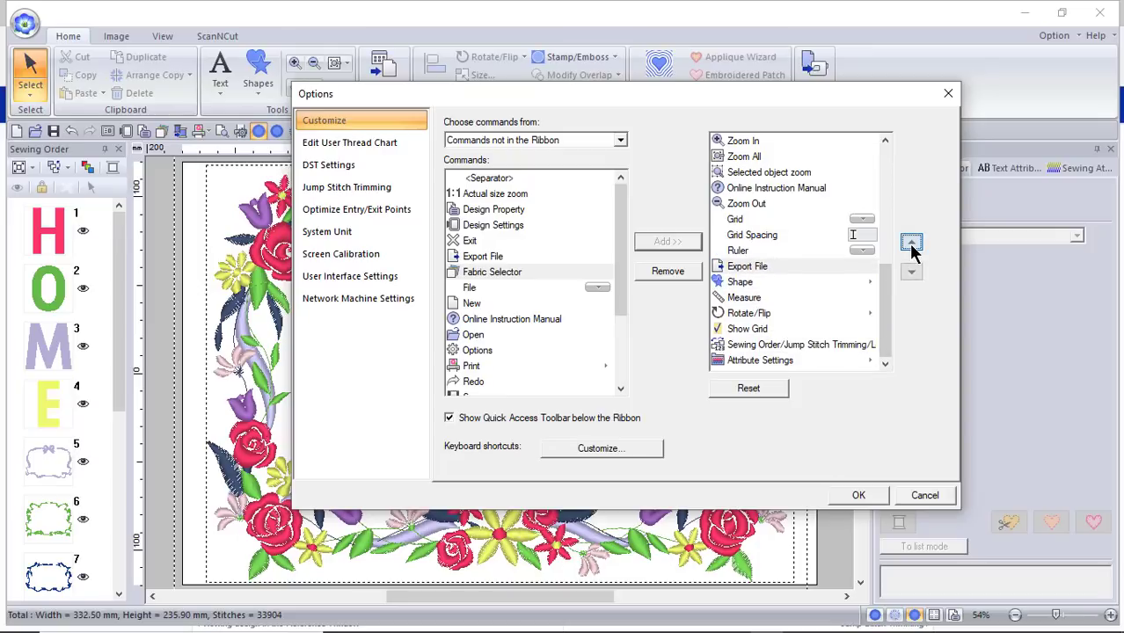
{"action": "left_click", "coordinate": [911, 244]}
{"action": "left_click", "coordinate": [911, 245]}
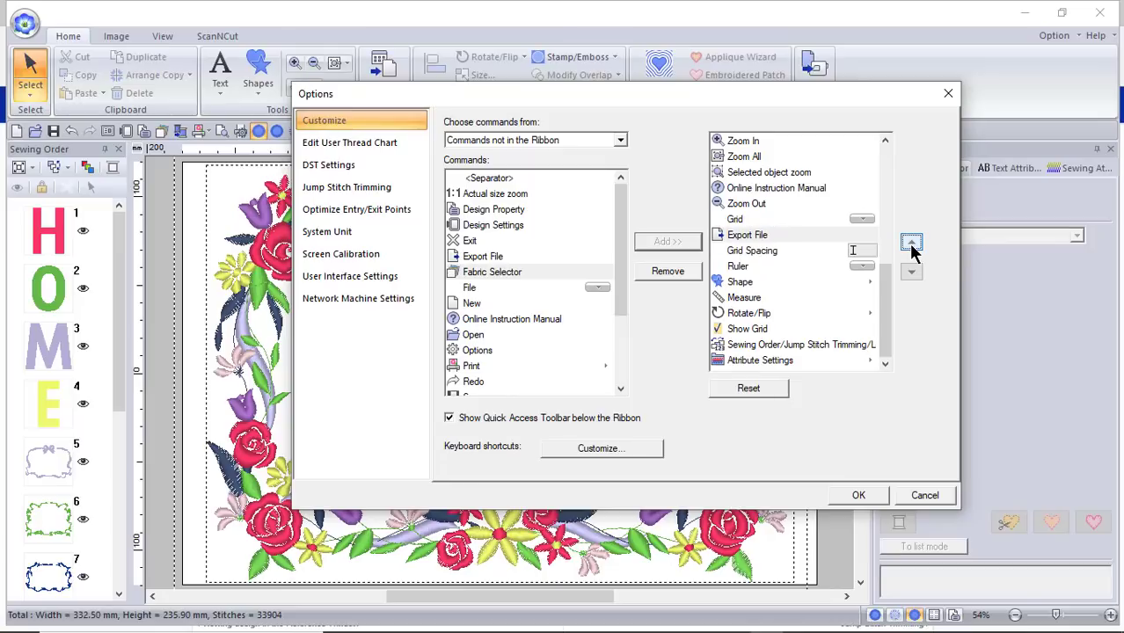
{"action": "left_click", "coordinate": [911, 245]}
{"action": "left_click", "coordinate": [911, 245]}
{"action": "left_click", "coordinate": [912, 245]}
{"action": "left_click", "coordinate": [911, 245]}
{"action": "left_click", "coordinate": [911, 244]}
{"action": "left_click", "coordinate": [911, 244]}
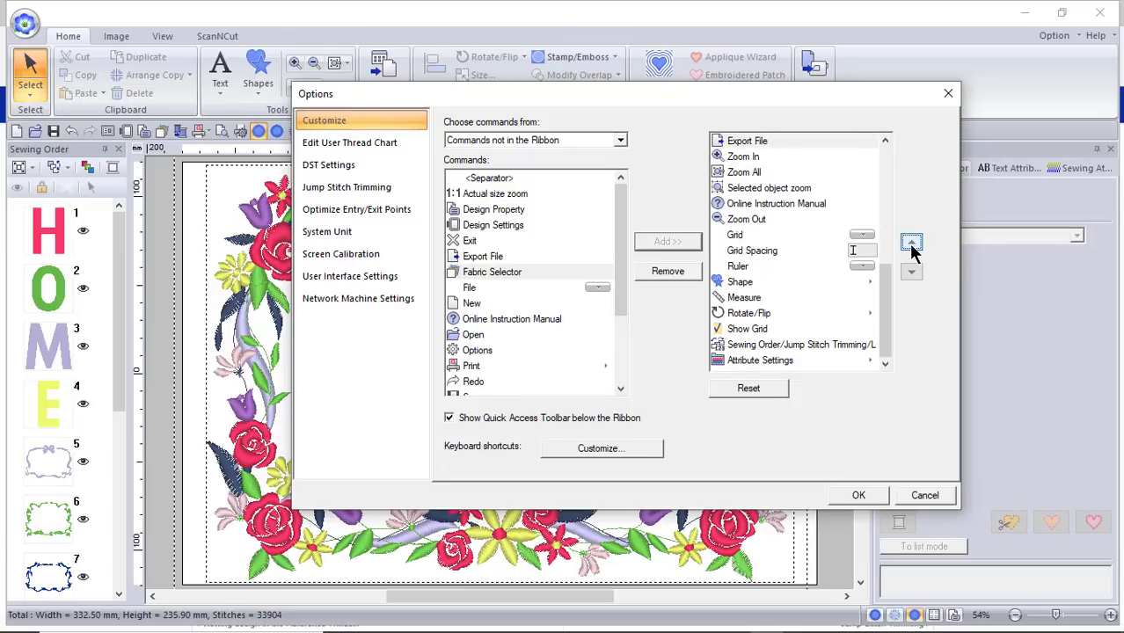
{"action": "left_click", "coordinate": [912, 245]}
{"action": "left_click", "coordinate": [912, 245]}
{"action": "left_click", "coordinate": [911, 245]}
{"action": "left_click", "coordinate": [911, 244]}
{"action": "left_click", "coordinate": [911, 245]}
{"action": "left_click", "coordinate": [912, 245]}
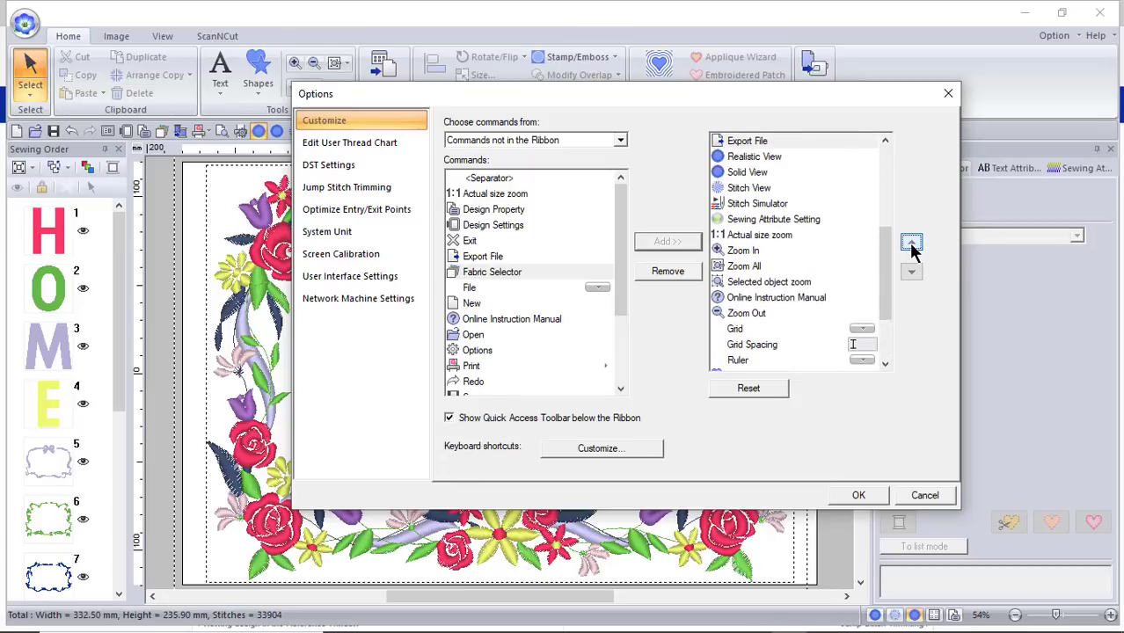
{"action": "left_click", "coordinate": [911, 245]}
{"action": "left_click", "coordinate": [912, 245]}
{"action": "left_click", "coordinate": [911, 245]}
{"action": "left_click", "coordinate": [912, 244]}
{"action": "left_click", "coordinate": [911, 244]}
{"action": "left_click", "coordinate": [912, 244]}
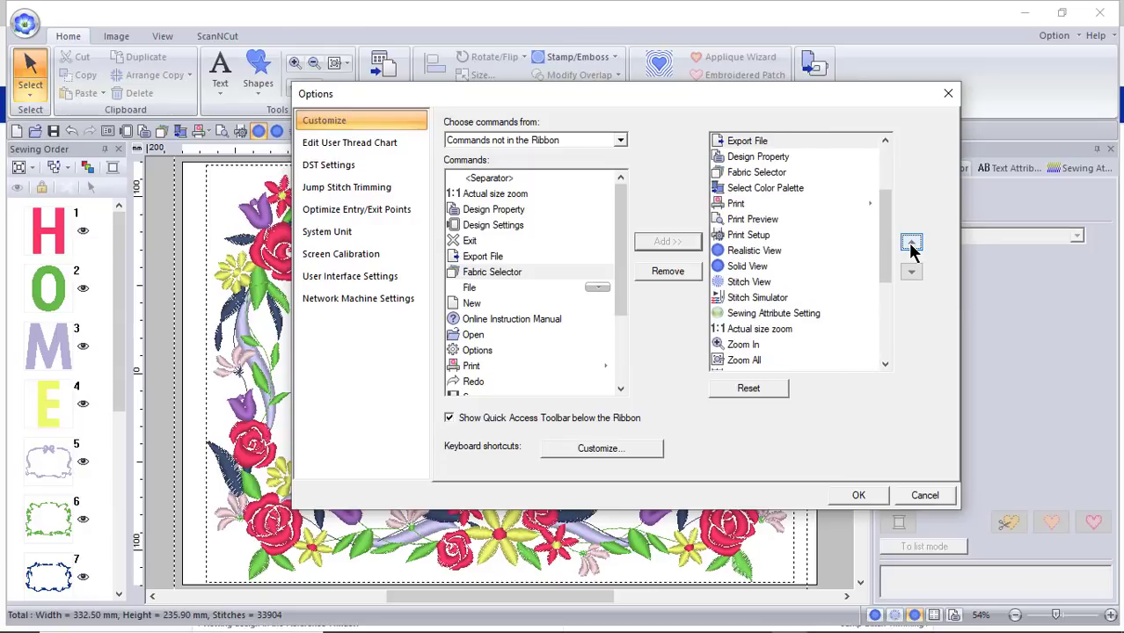
{"action": "left_click", "coordinate": [911, 245]}
{"action": "left_click", "coordinate": [911, 245]}
{"action": "left_click", "coordinate": [911, 244]}
{"action": "left_click", "coordinate": [911, 245]}
{"action": "left_click", "coordinate": [912, 245]}
{"action": "left_click", "coordinate": [911, 245]}
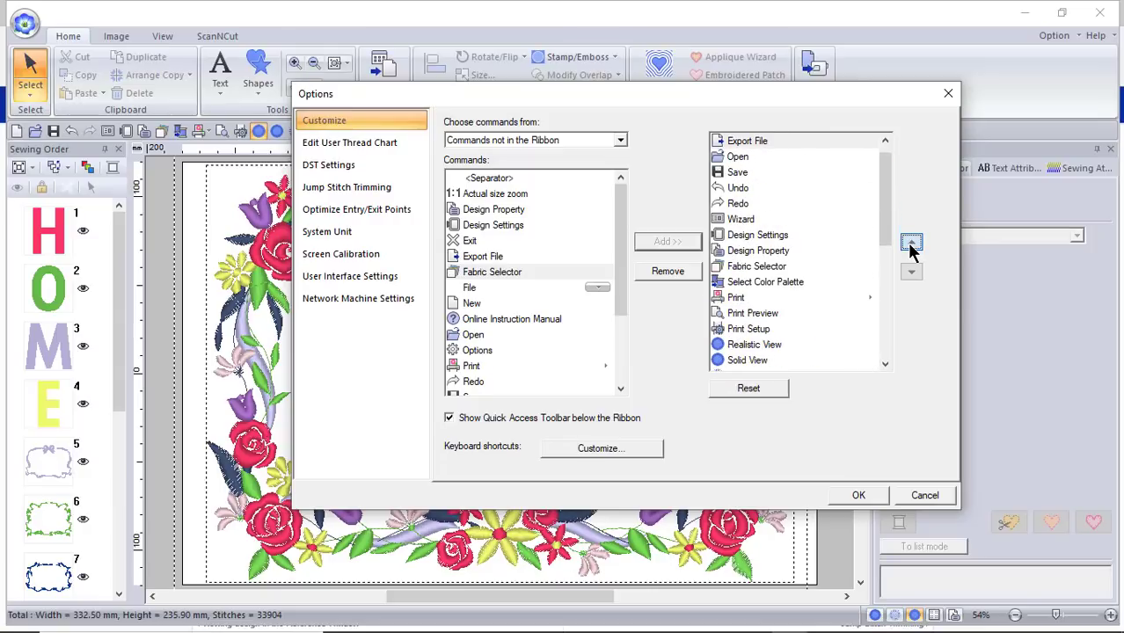
{"action": "left_click", "coordinate": [912, 245]}
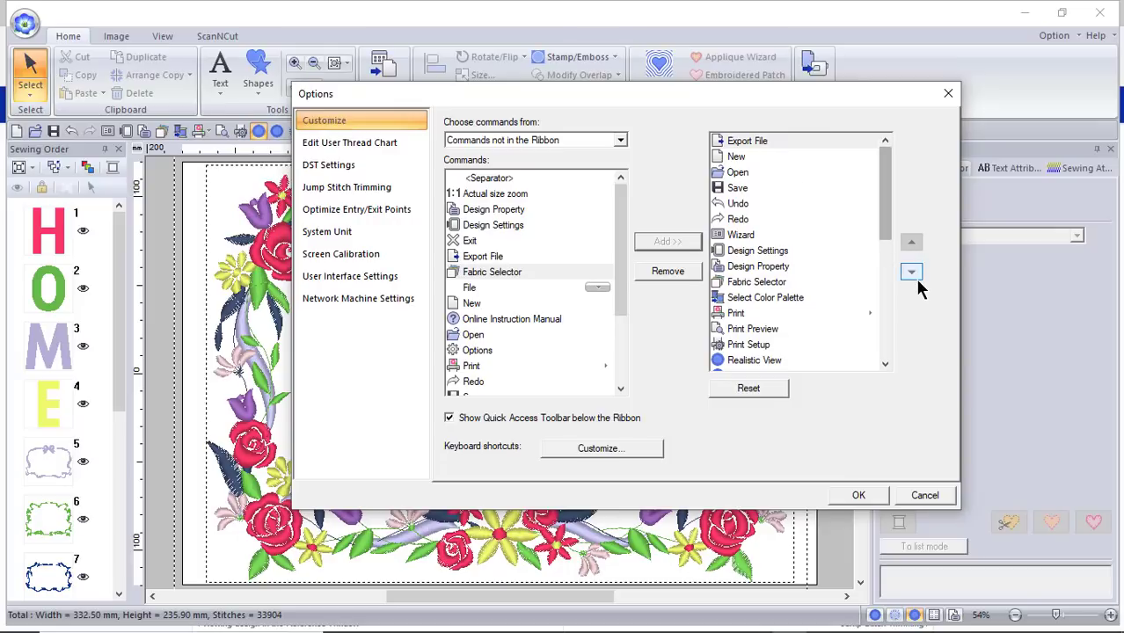
- Reposition Export File between Save and Undo in the Quick Access Toolbar's command order and apply the customization
{"action": "left_click", "coordinate": [912, 272]}
{"action": "left_click", "coordinate": [912, 273]}
{"action": "left_click", "coordinate": [913, 273]}
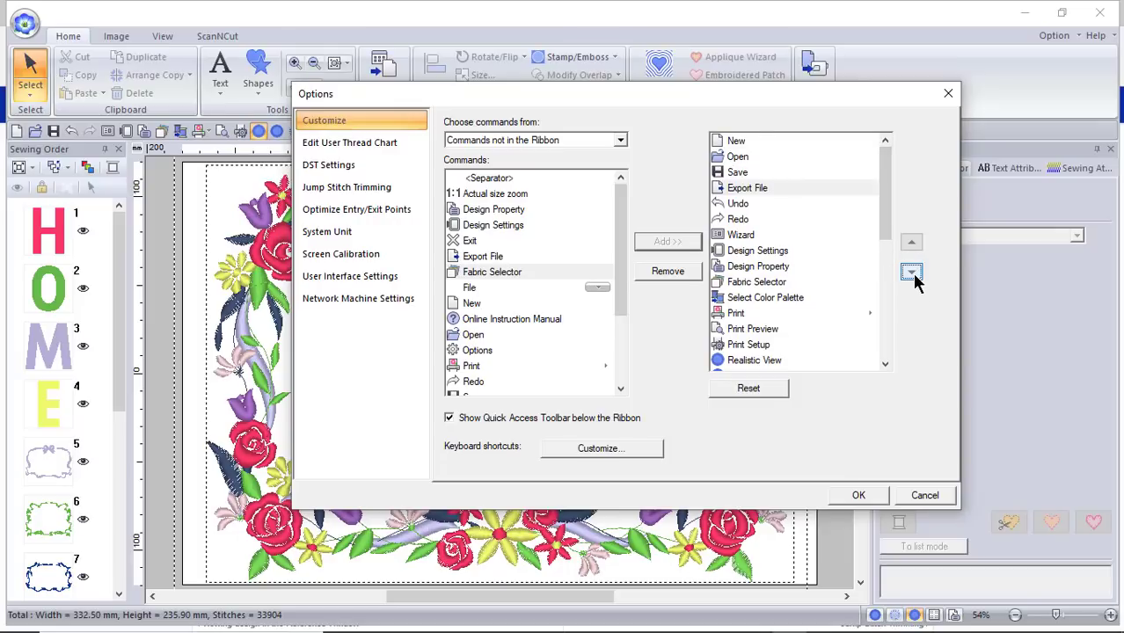
{"action": "left_click", "coordinate": [912, 272]}
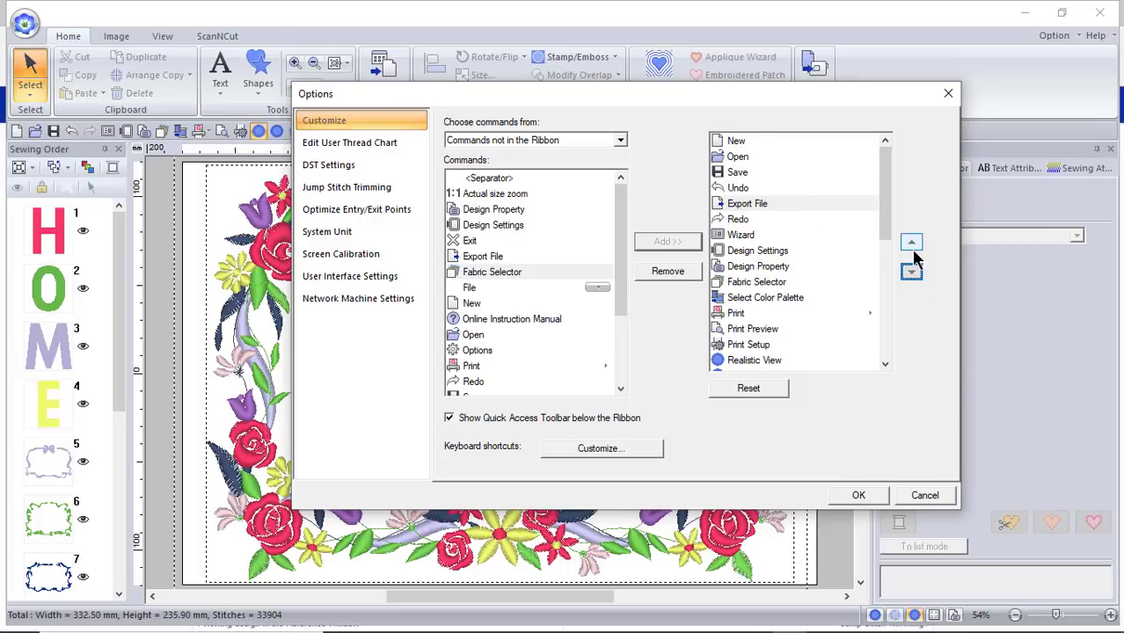
{"action": "left_click", "coordinate": [912, 245]}
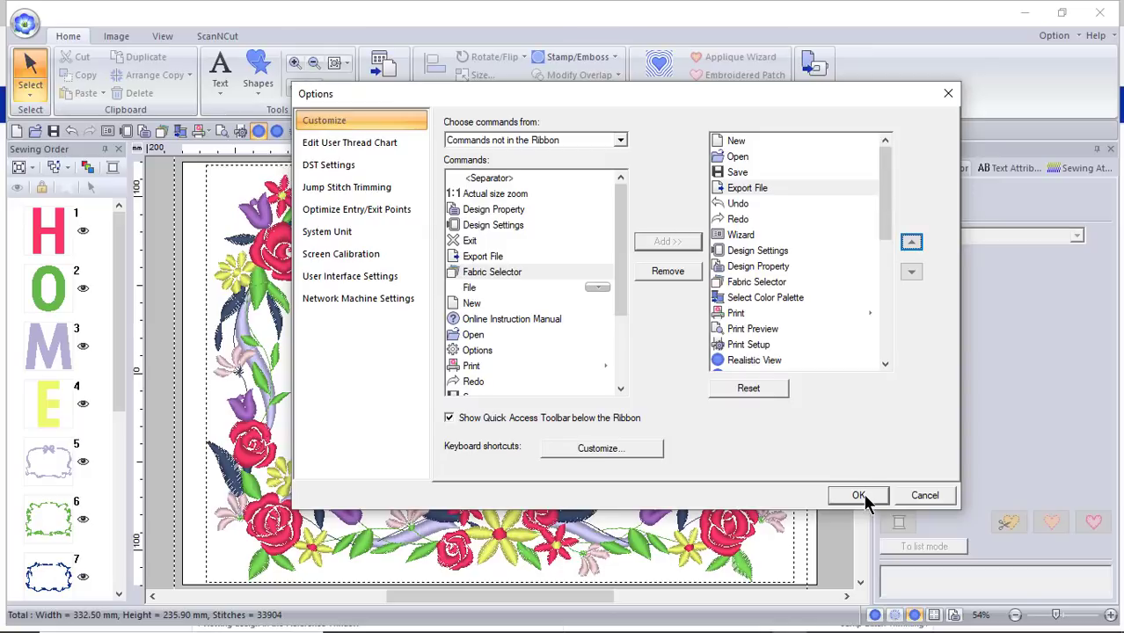
{"action": "left_click", "coordinate": [859, 495]}
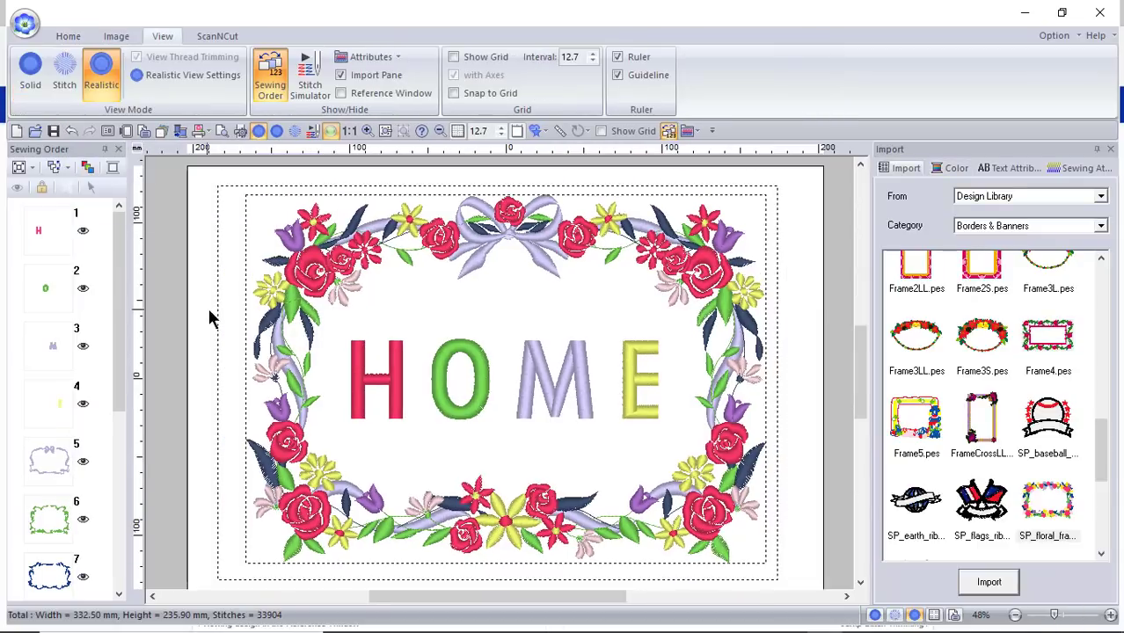
- Auto-hide the Sewing Order and Import panes, and pin both open again beside the design workspace
{"action": "left_click", "coordinate": [105, 149]}
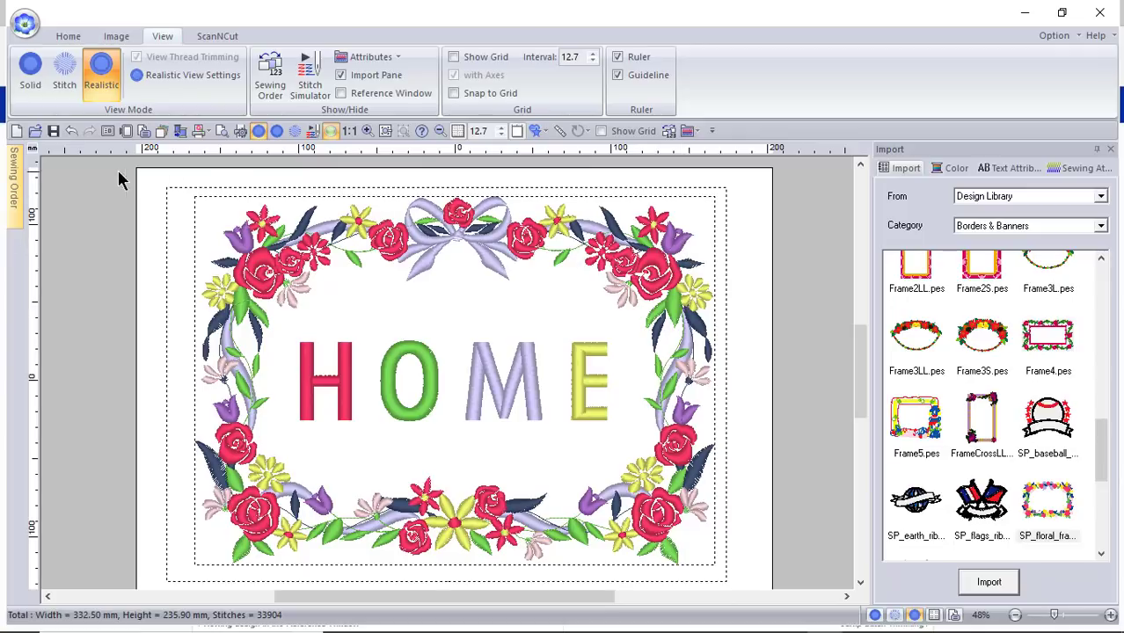
{"action": "mouse_move", "coordinate": [15, 172]}
{"action": "left_click", "coordinate": [1099, 149]}
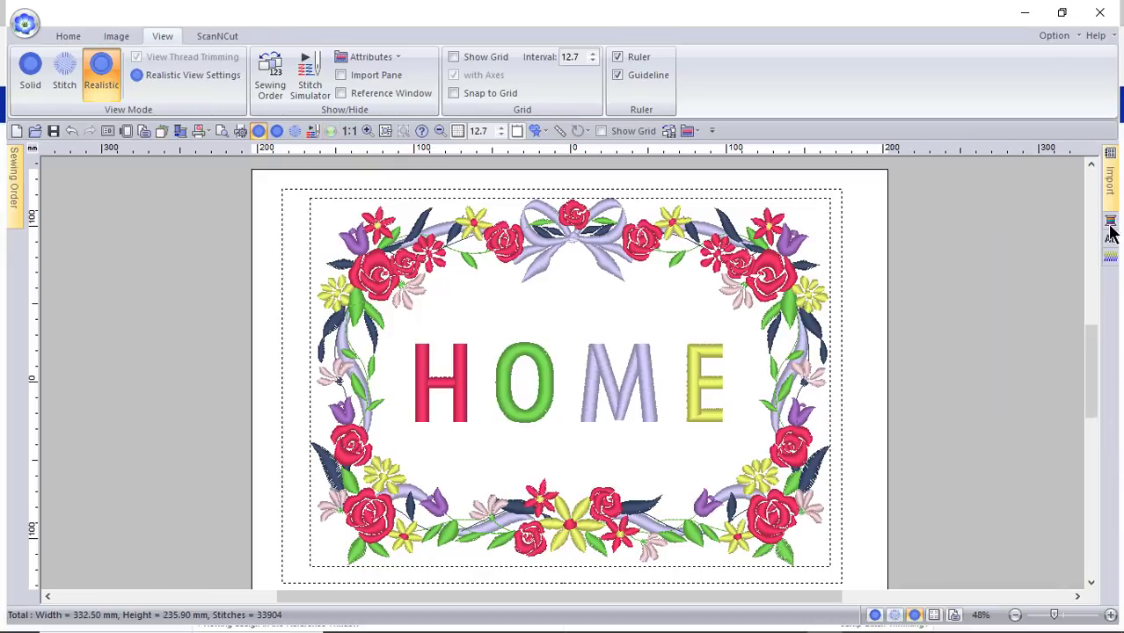
{"action": "mouse_move", "coordinate": [1113, 174]}
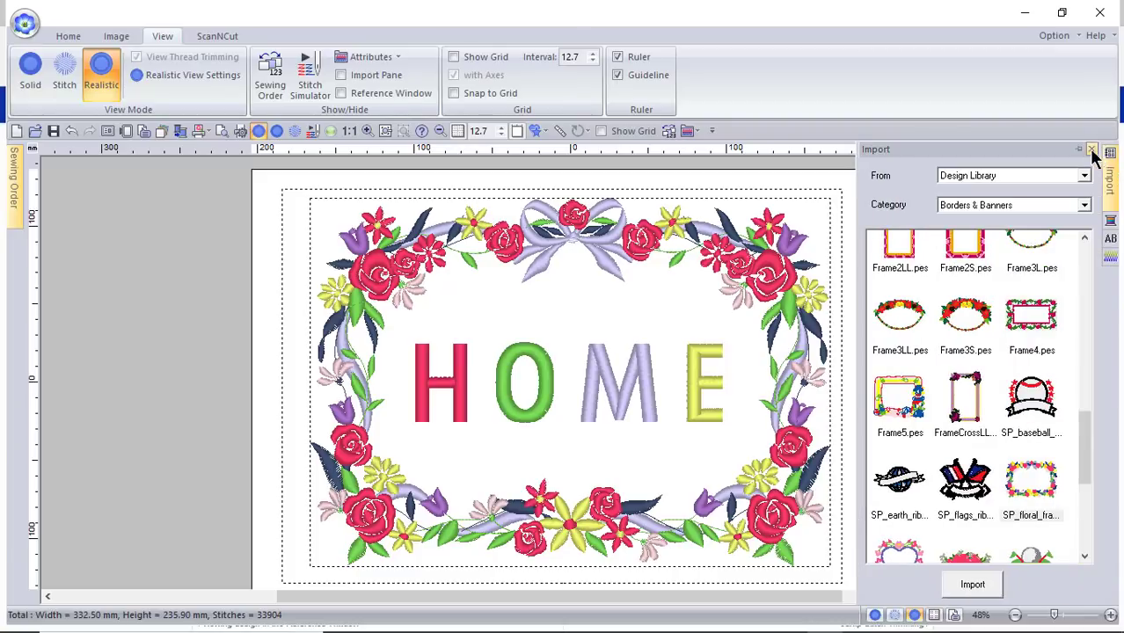
{"action": "left_click", "coordinate": [1079, 152]}
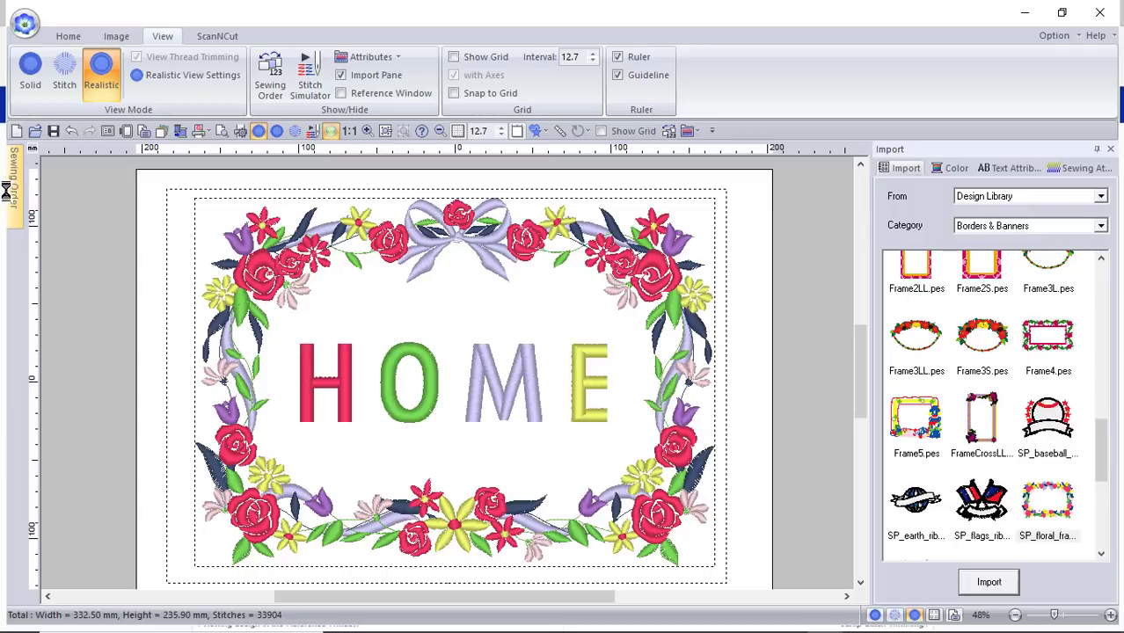
{"action": "mouse_move", "coordinate": [14, 185]}
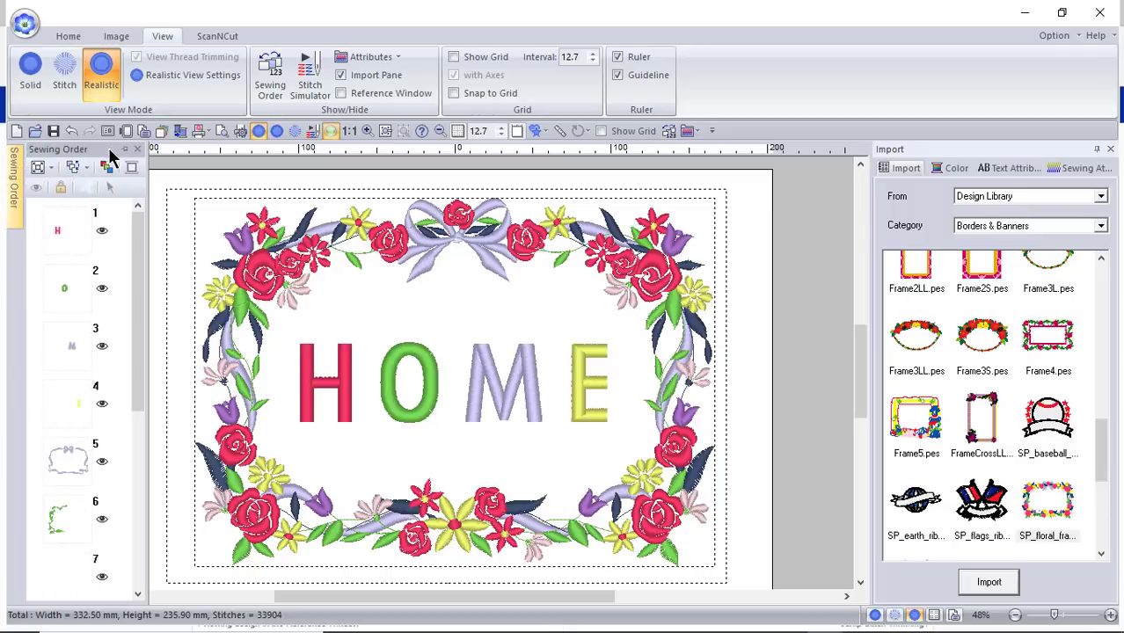
{"action": "left_click", "coordinate": [129, 150]}
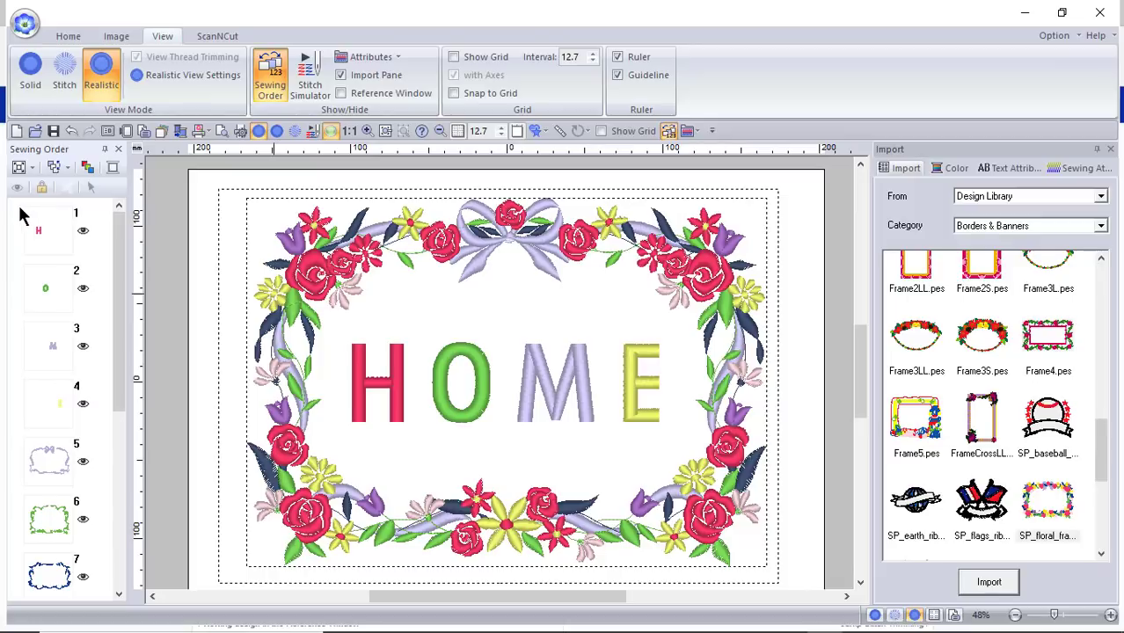
- Select the four HOME letter frames in the Sewing Order, select their patterns in the Design Page, and clear the selection
{"action": "left_click_drag", "start_coordinate": [18, 206], "coordinate": [79, 444]}
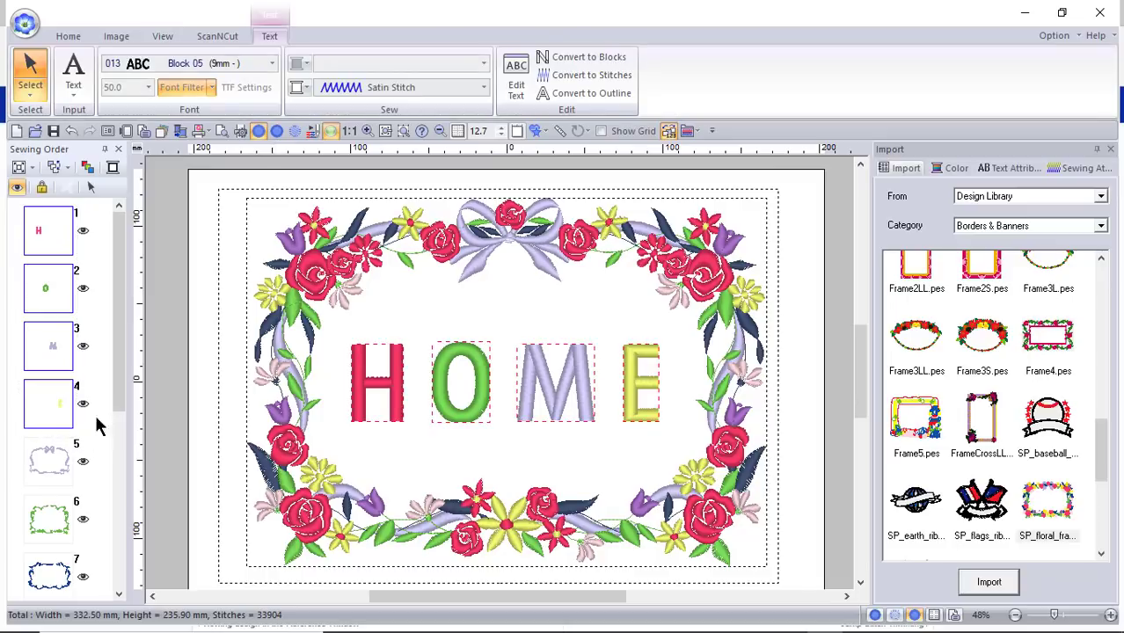
{"action": "left_click", "coordinate": [90, 187]}
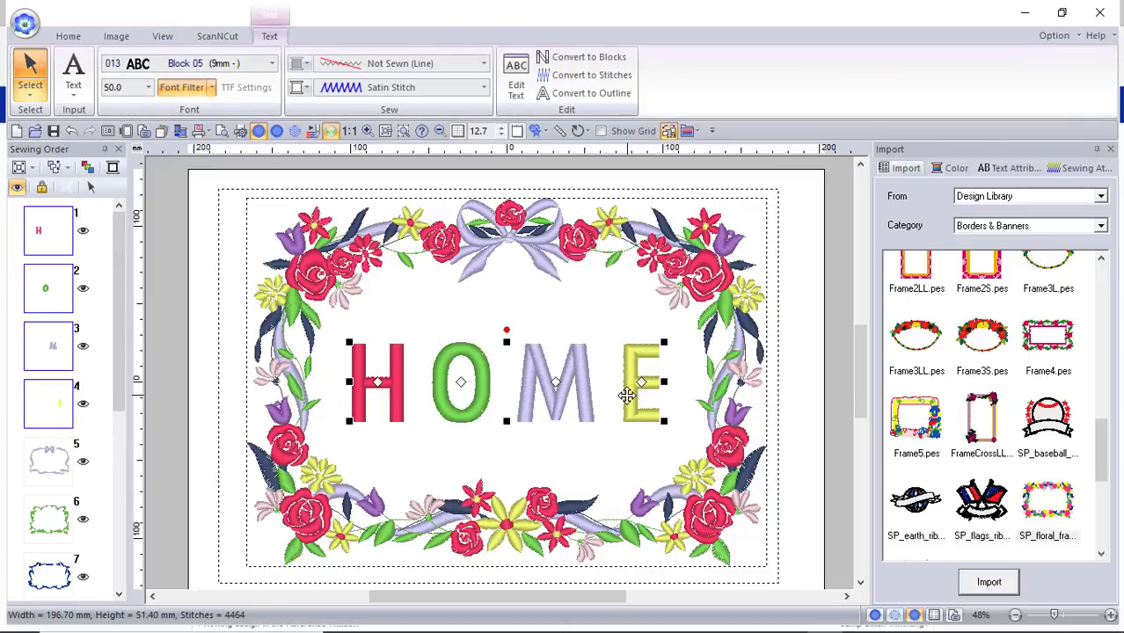
{"action": "left_click", "coordinate": [155, 298]}
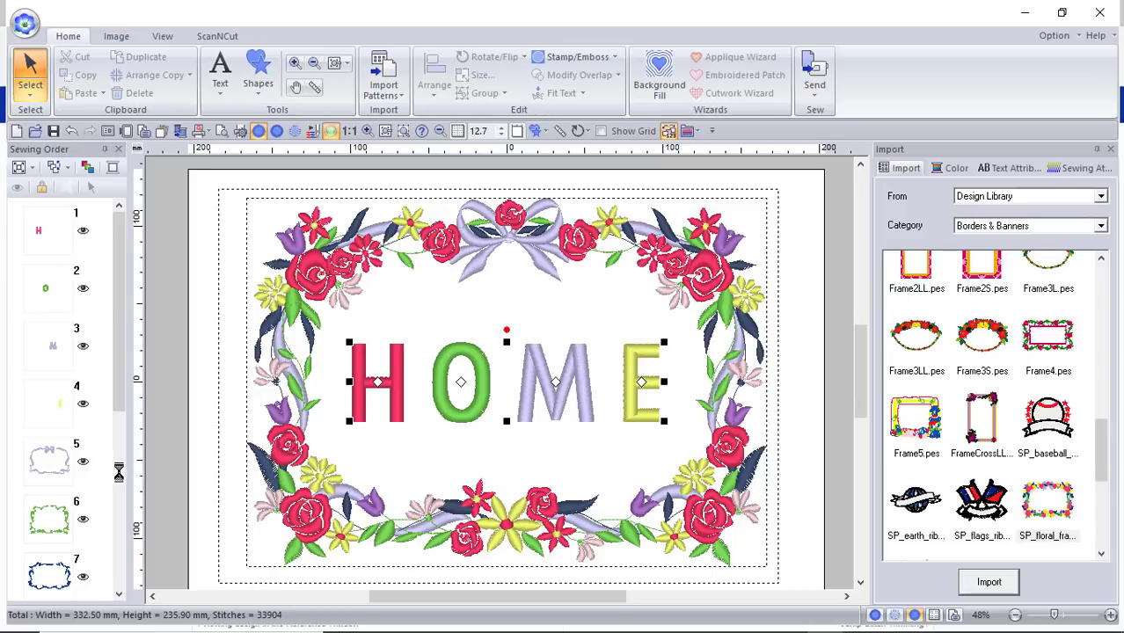
- Select the non-adjacent frames 5, 7 and 10 in the Sewing Order and select their patterns in the Design Page
{"action": "left_click", "coordinate": [107, 474]}
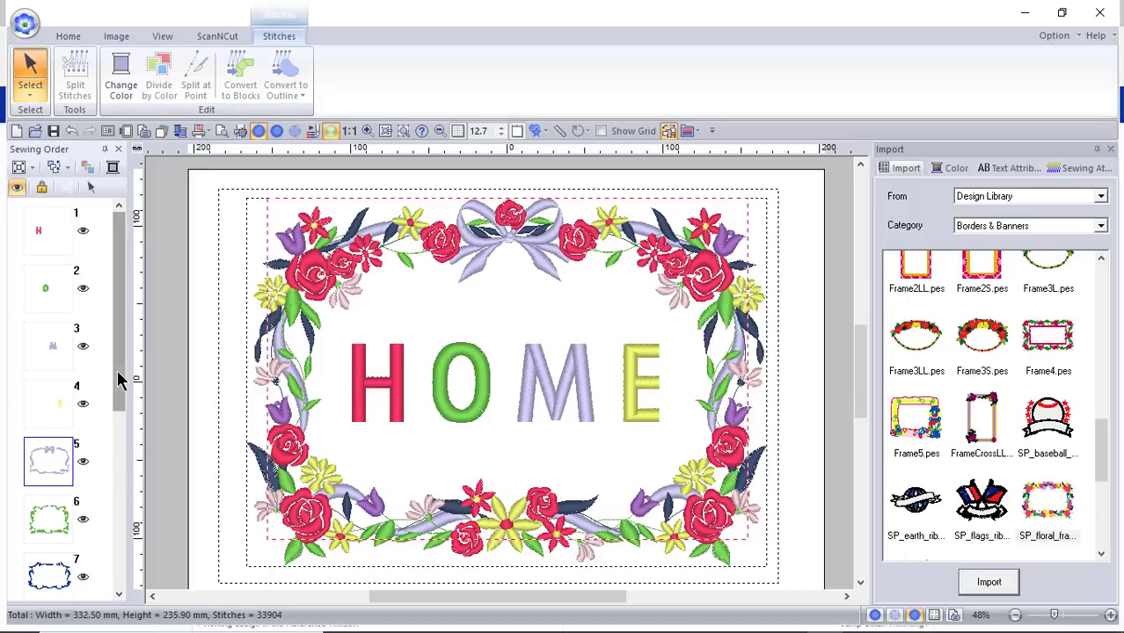
{"action": "left_click_drag", "start_coordinate": [120, 378], "coordinate": [121, 477]}
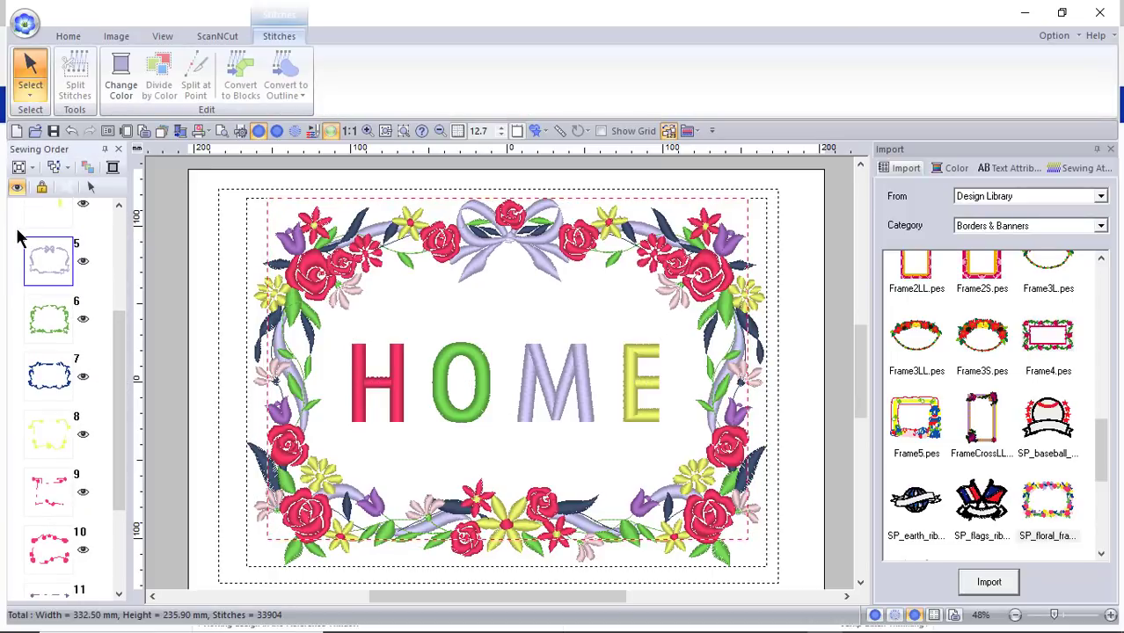
{"action": "left_click", "coordinate": [46, 377], "text": "ctrl"}
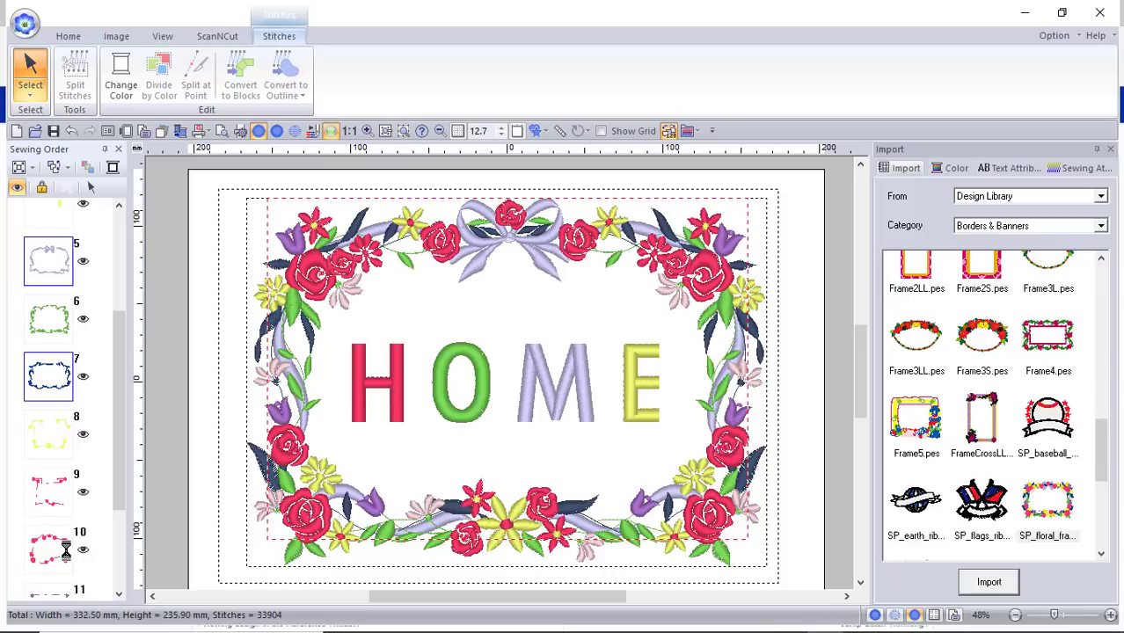
{"action": "left_click", "coordinate": [58, 550], "text": "ctrl"}
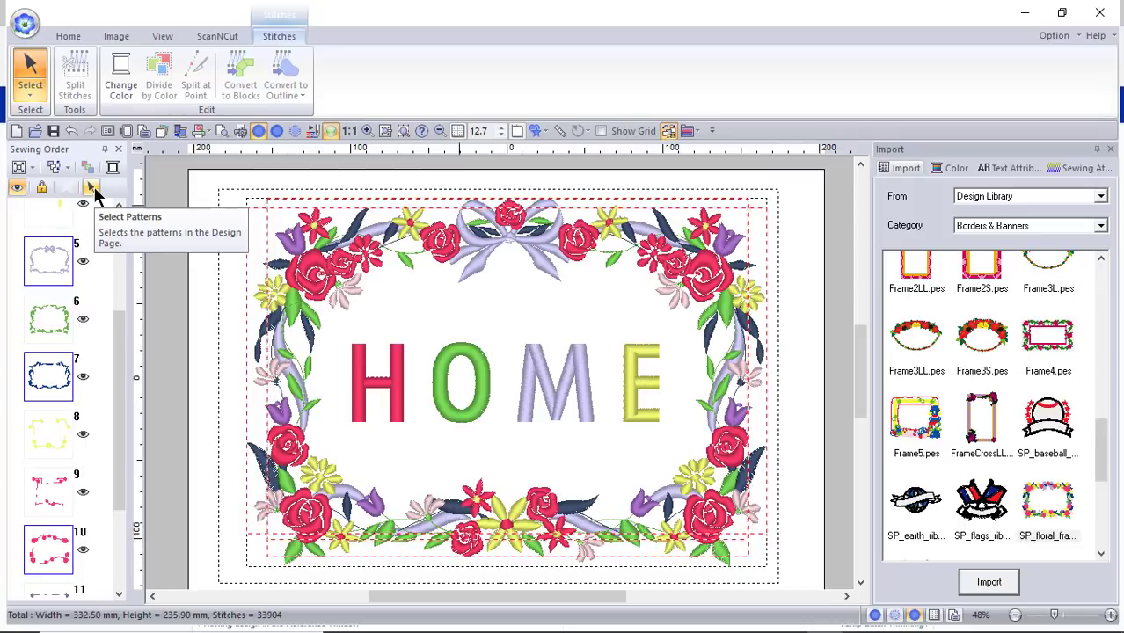
{"action": "left_click", "coordinate": [91, 189]}
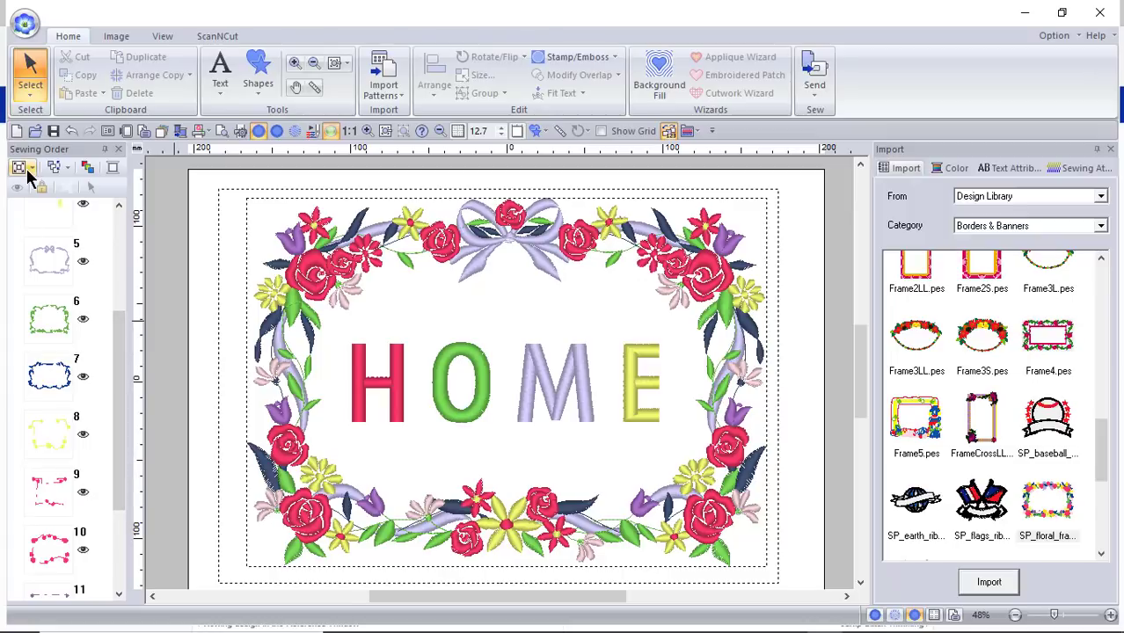
- Turn on Zoom in the Sewing Order pane so each object fills its frame
{"action": "left_click_drag", "start_coordinate": [120, 371], "coordinate": [143, 186]}
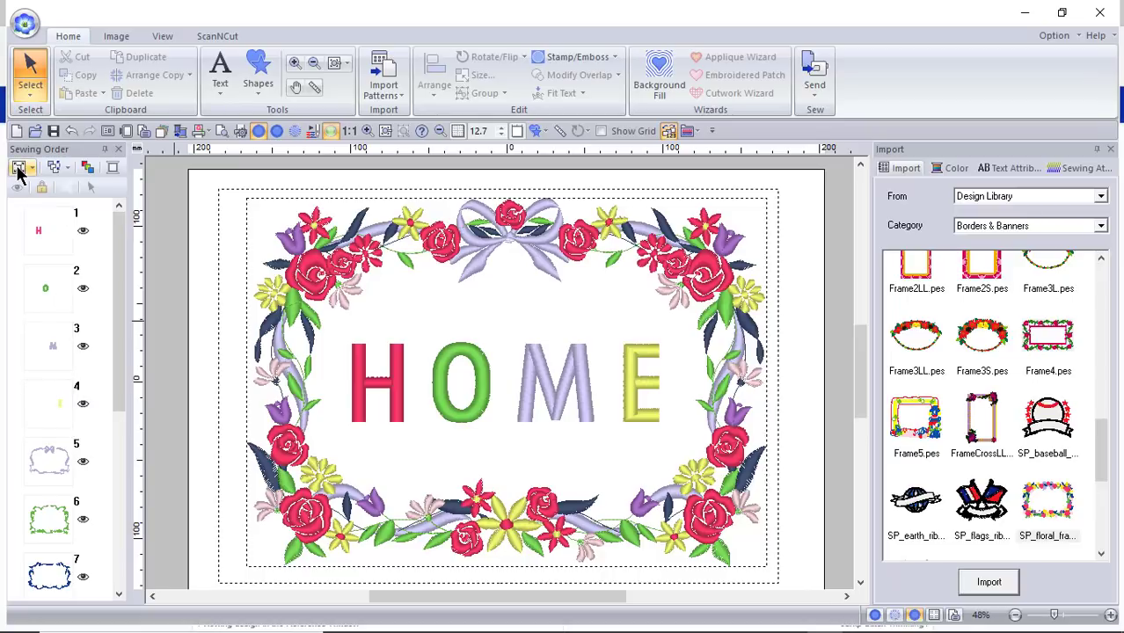
{"action": "left_click", "coordinate": [19, 171]}
{"action": "left_click", "coordinate": [58, 186]}
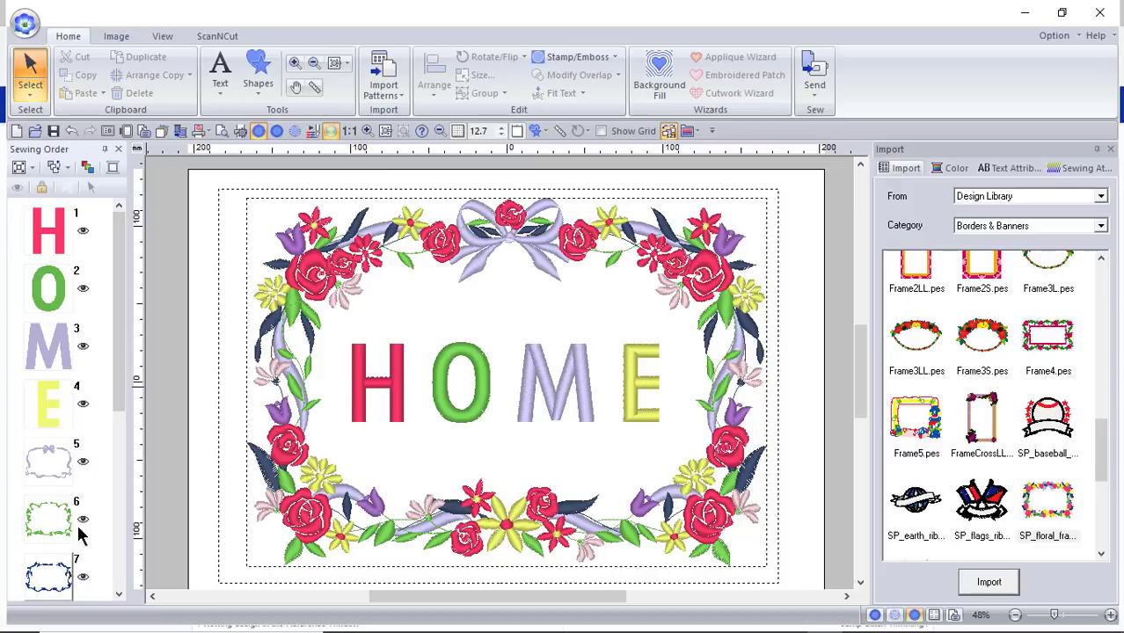
{"action": "left_click_drag", "start_coordinate": [117, 283], "coordinate": [144, 242]}
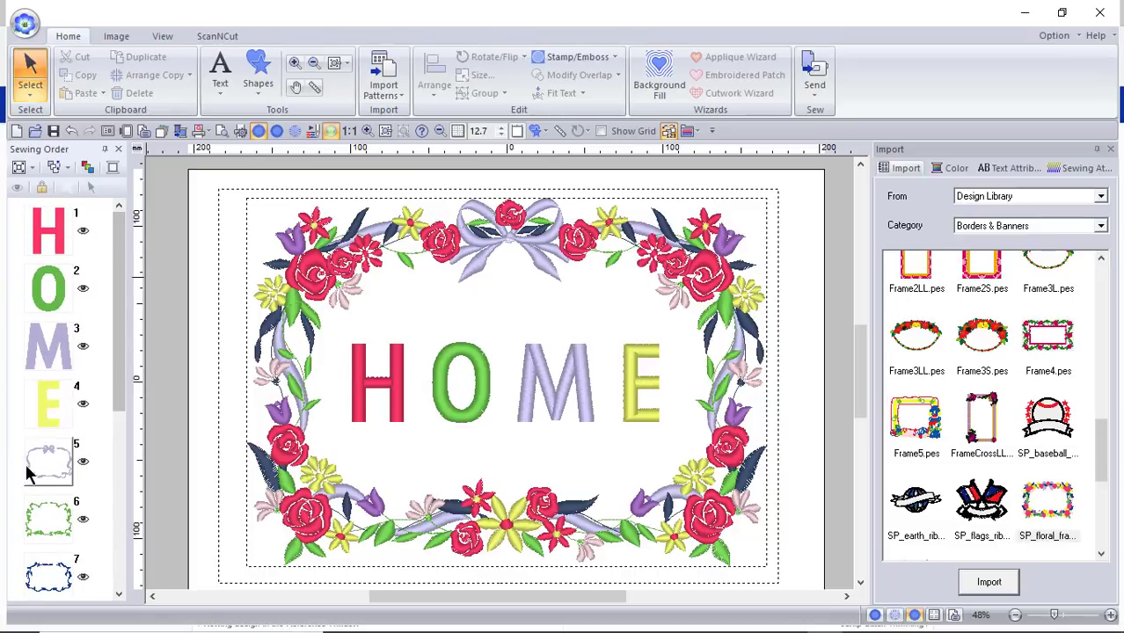
- Turn on Show by Color Order in the Sewing Order pane and expand the combined red frame 9
{"action": "left_click", "coordinate": [32, 169]}
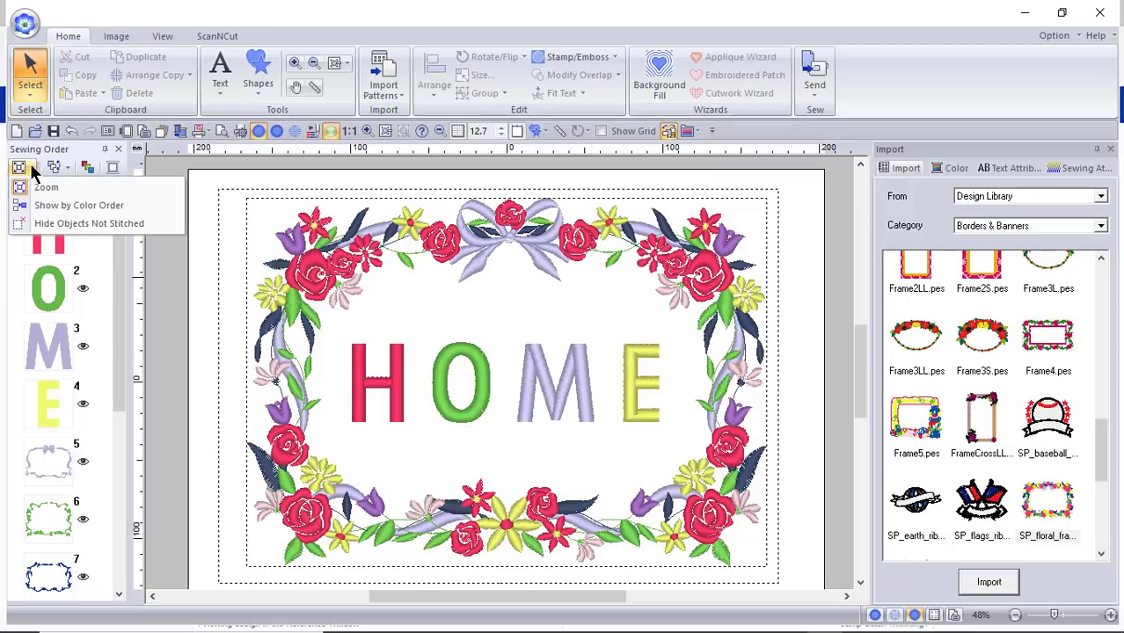
{"action": "left_click", "coordinate": [66, 214]}
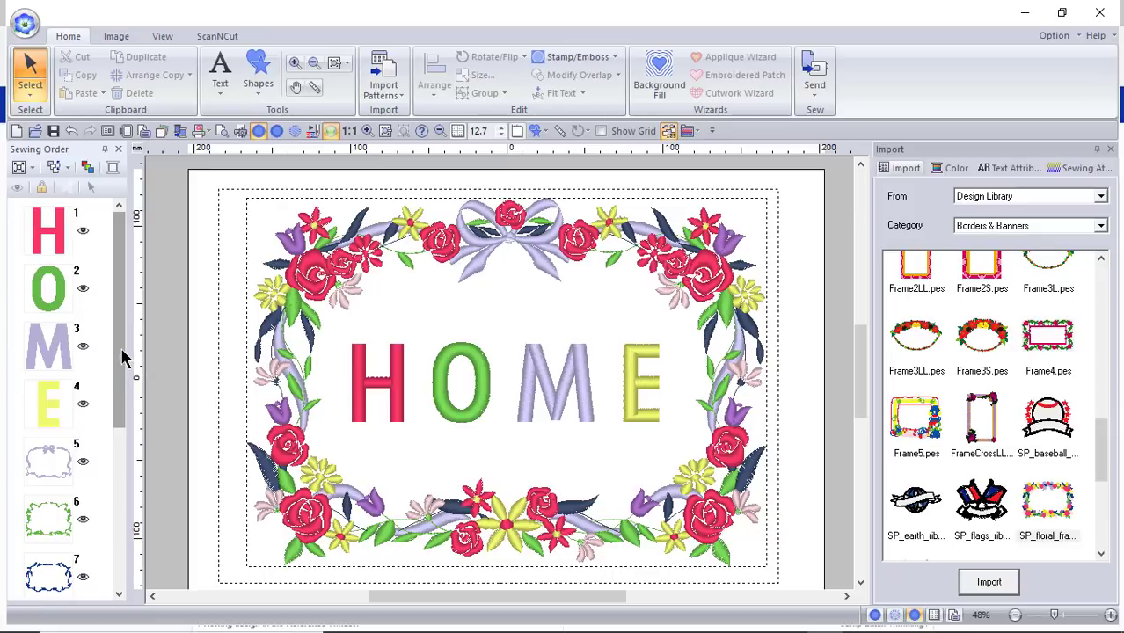
{"action": "left_click_drag", "start_coordinate": [123, 356], "coordinate": [123, 469]}
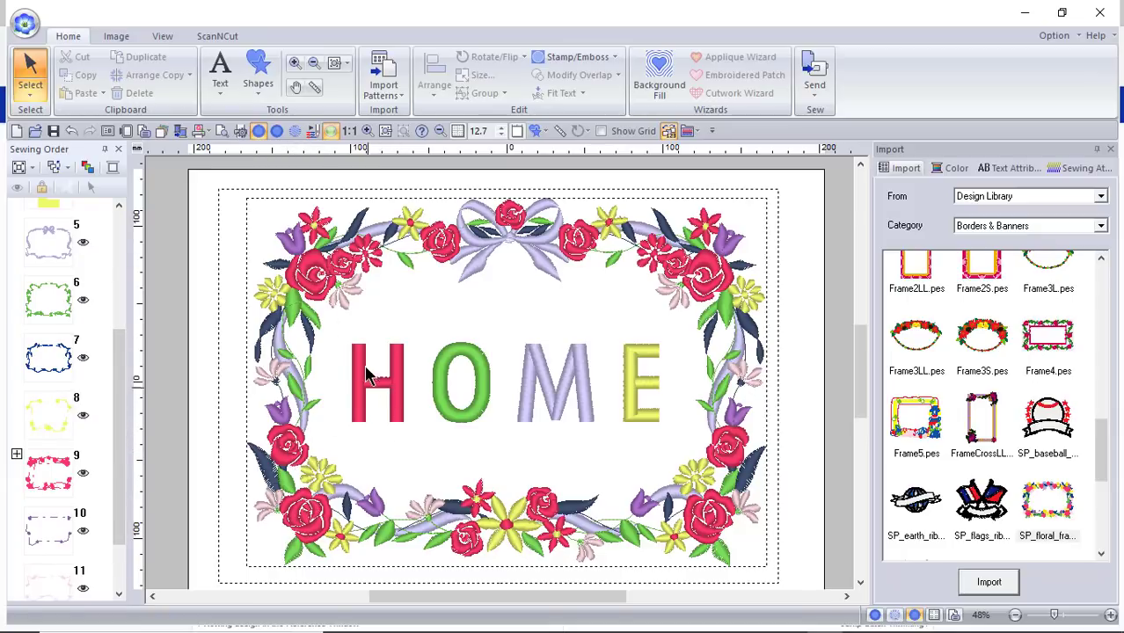
{"action": "left_click", "coordinate": [16, 455]}
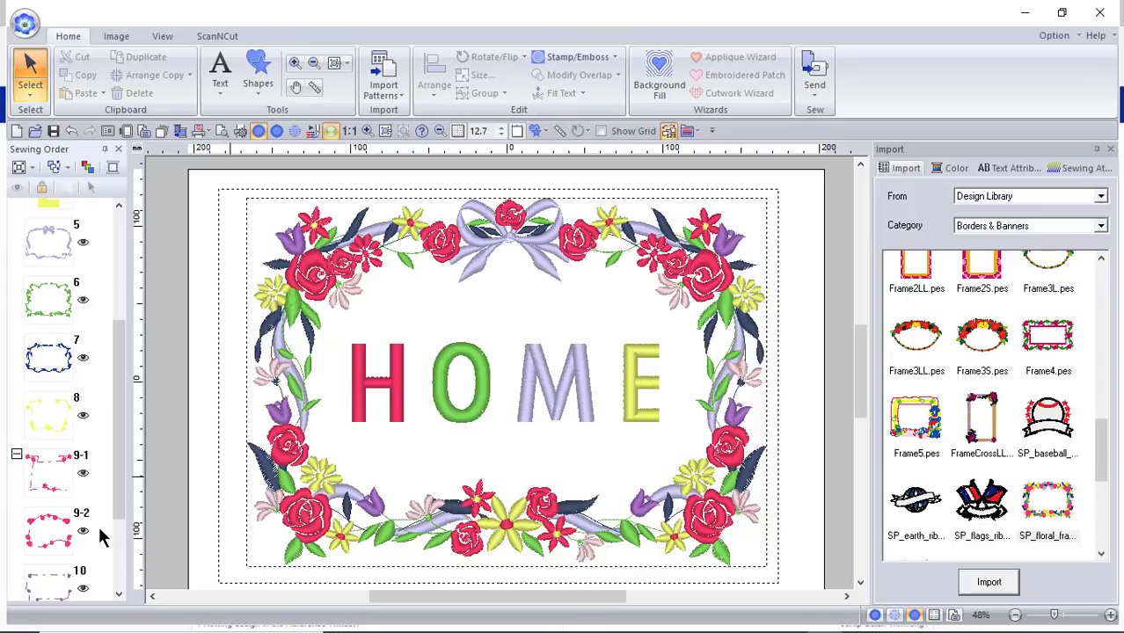
- Turn off Show by Color Order and review the individual frames in the Sewing Order pane
{"action": "left_click", "coordinate": [28, 169]}
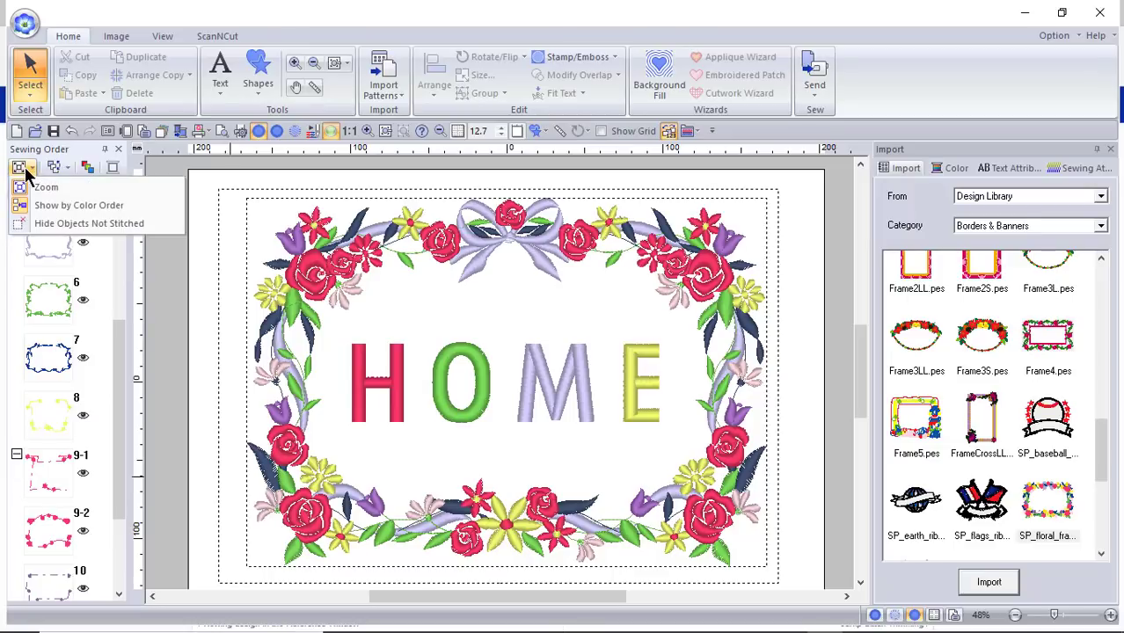
{"action": "left_click", "coordinate": [105, 206]}
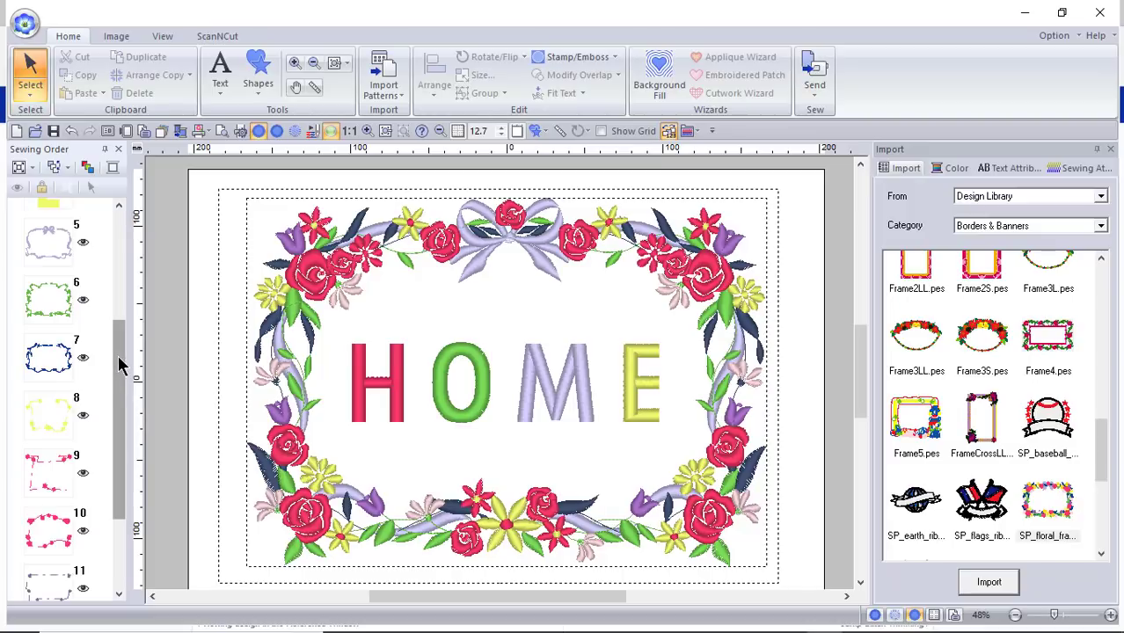
{"action": "left_click_drag", "start_coordinate": [121, 366], "coordinate": [121, 448]}
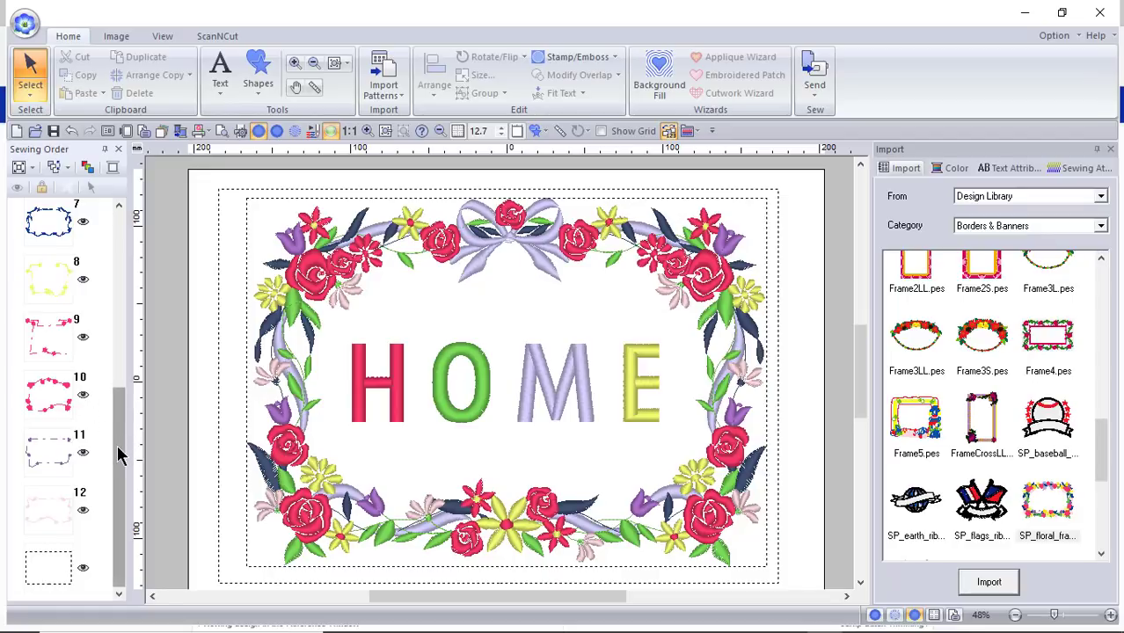
{"action": "left_click_drag", "start_coordinate": [120, 454], "coordinate": [112, 242]}
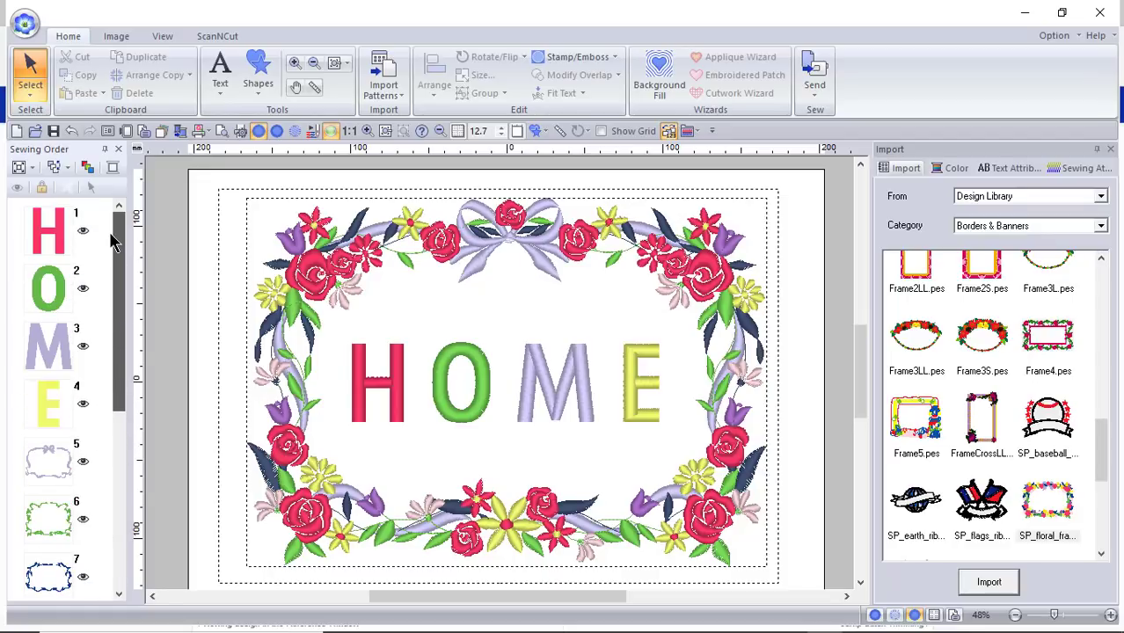
- Check the unstitched frame at the end of the Sewing Order and turn on Hide Objects Not Stitched
{"action": "left_click", "coordinate": [33, 169]}
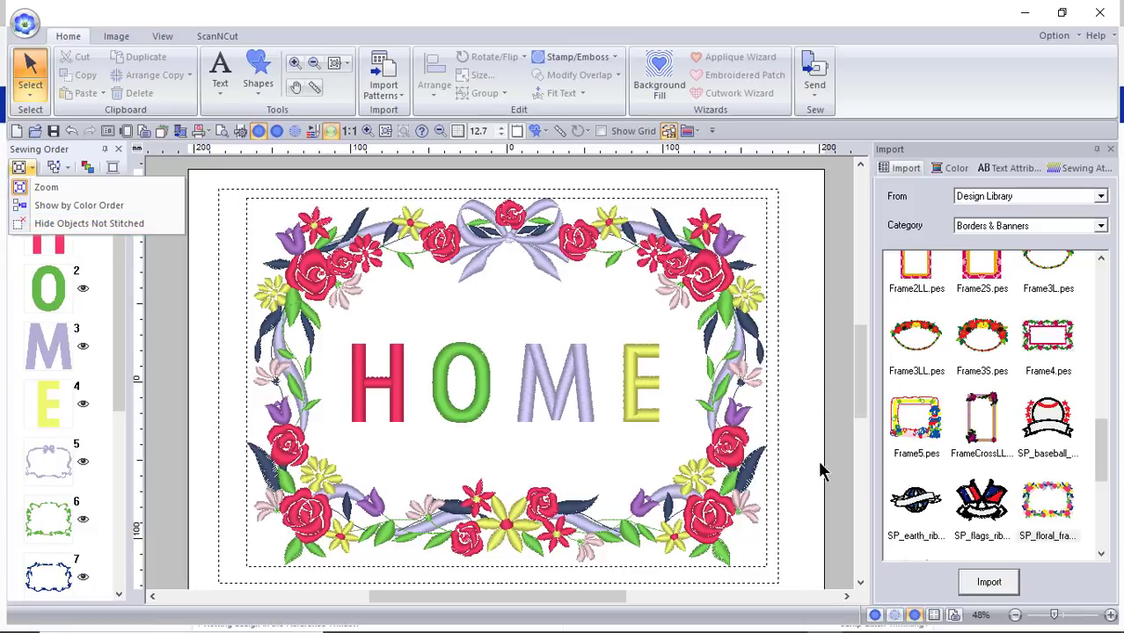
{"action": "left_click", "coordinate": [67, 168]}
{"action": "left_click", "coordinate": [162, 319]}
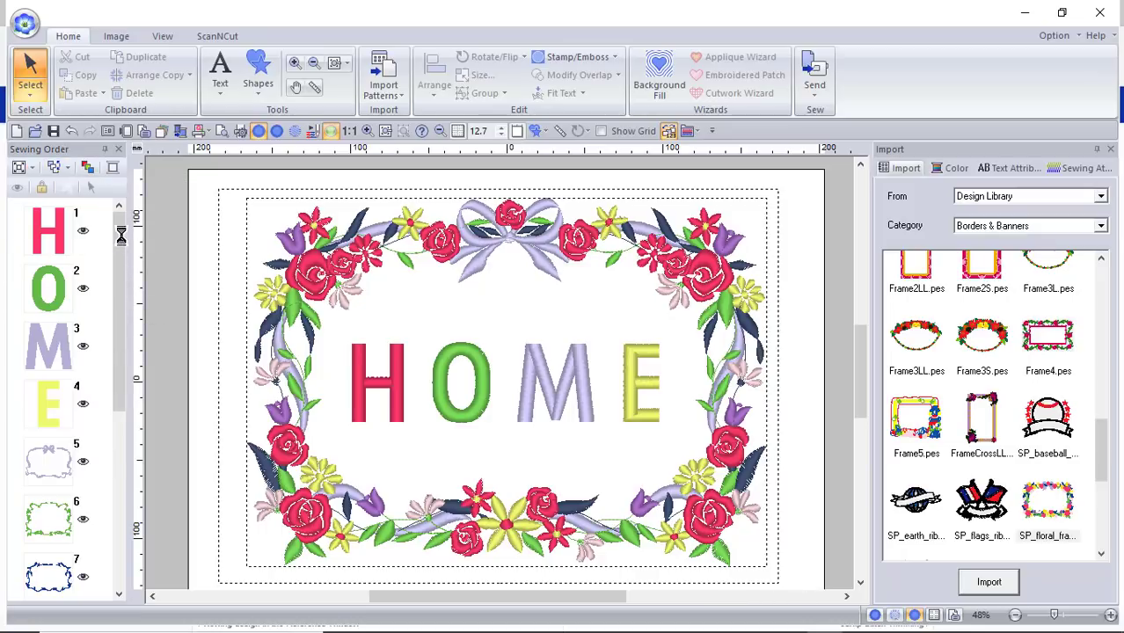
{"action": "left_click_drag", "start_coordinate": [121, 243], "coordinate": [100, 547]}
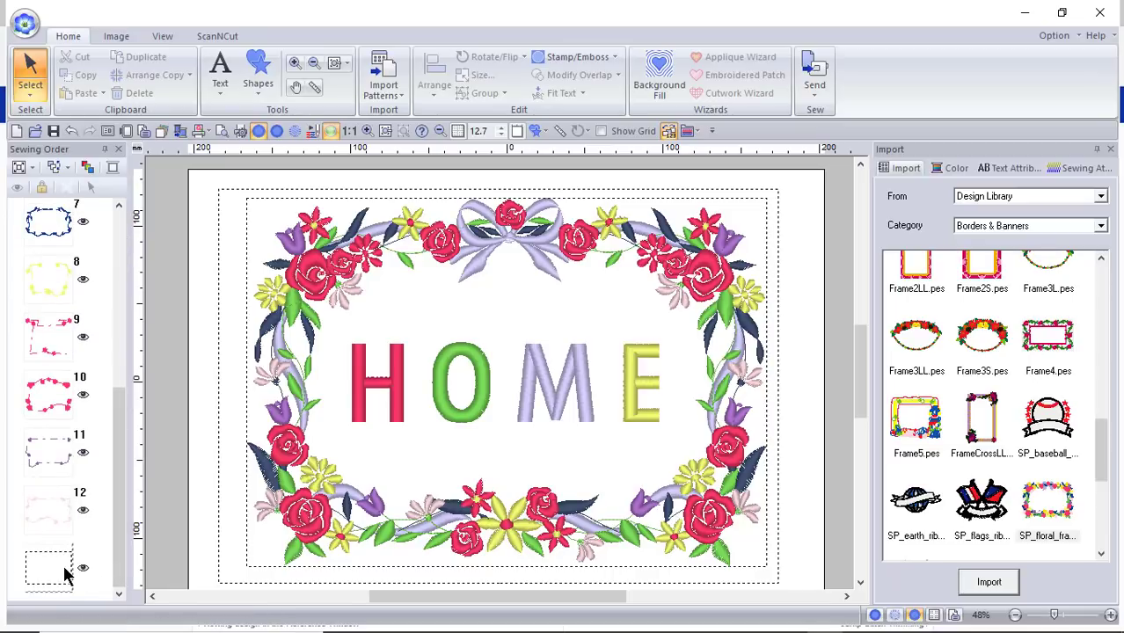
{"action": "left_click", "coordinate": [32, 168]}
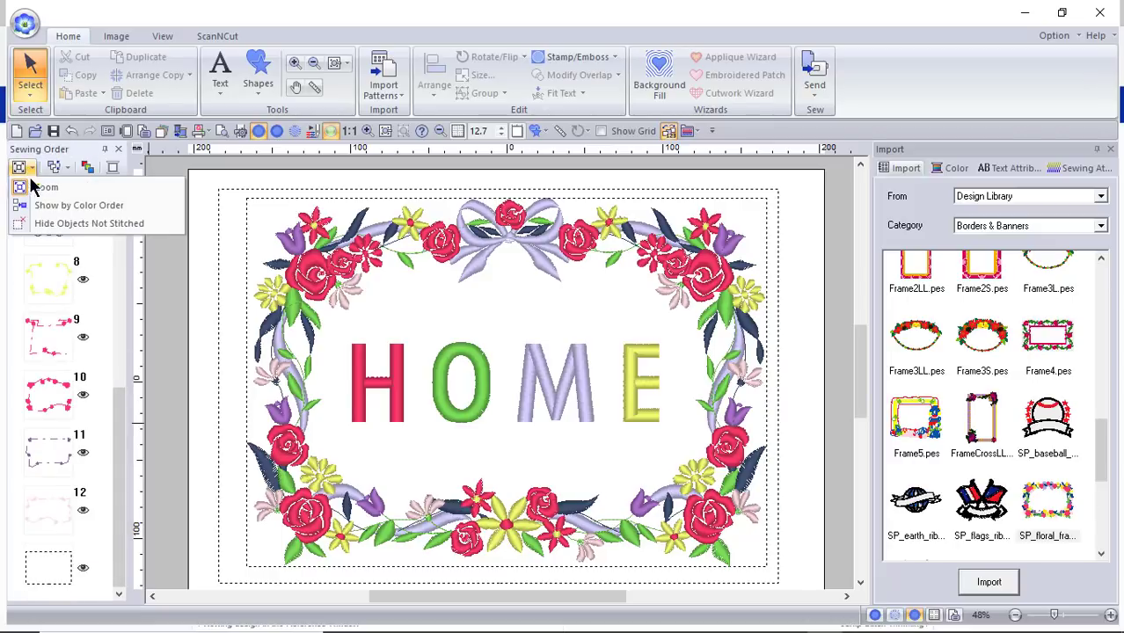
{"action": "left_click", "coordinate": [48, 223]}
{"action": "left_click_drag", "start_coordinate": [120, 281], "coordinate": [113, 606]}
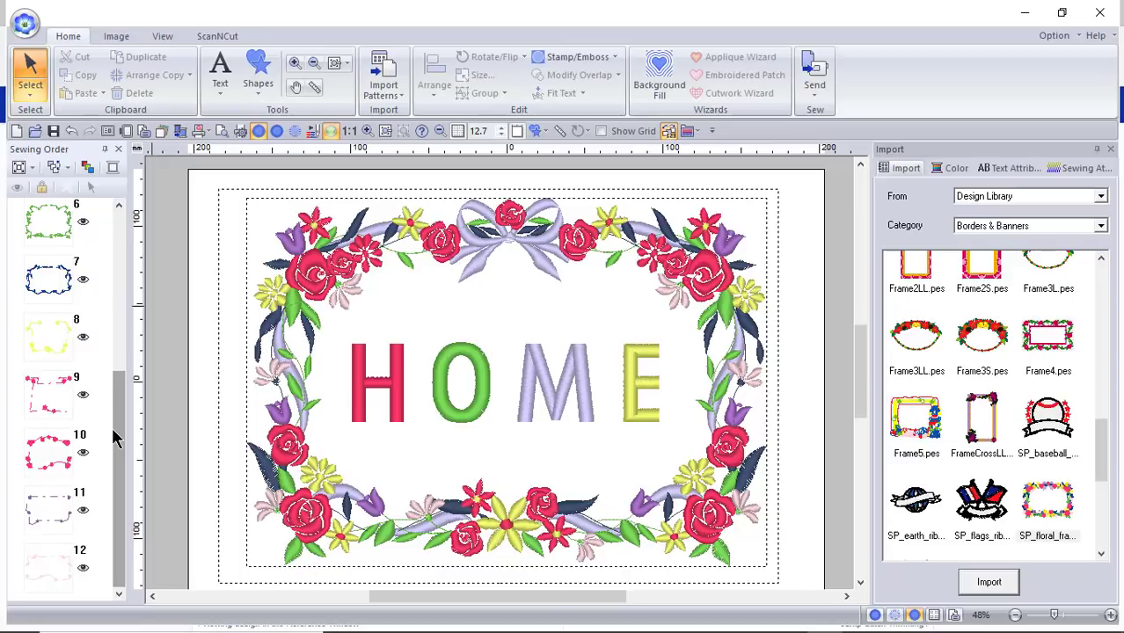
- Turn off Hide Objects Not Stitched and check the end of the Sewing Order pane for the unstitched frame
{"action": "left_click", "coordinate": [32, 167]}
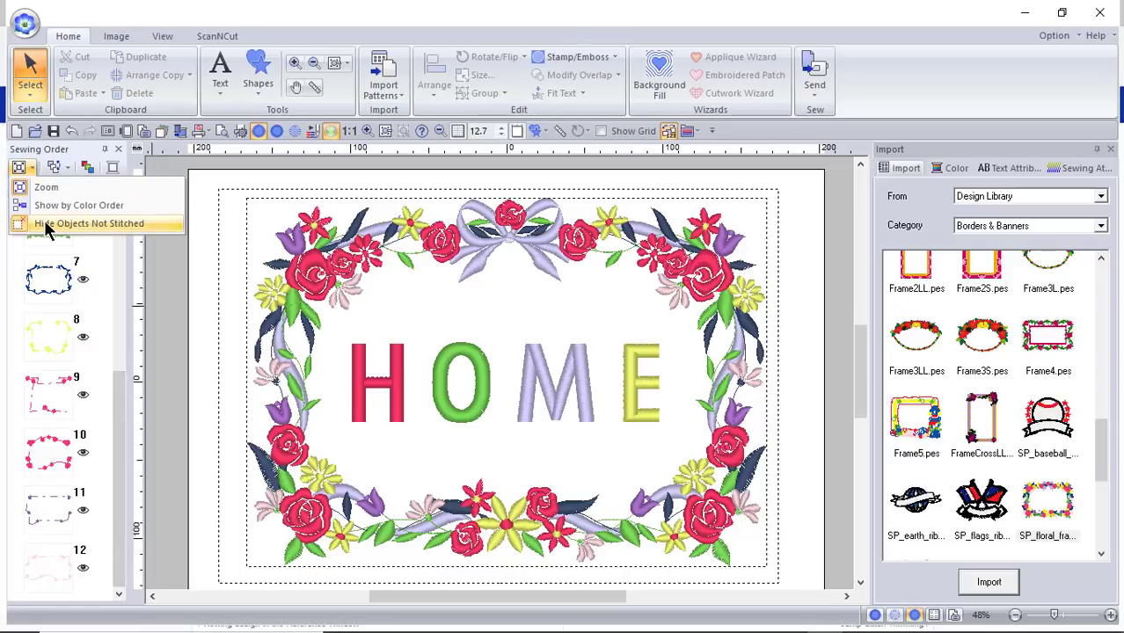
{"action": "left_click", "coordinate": [47, 227]}
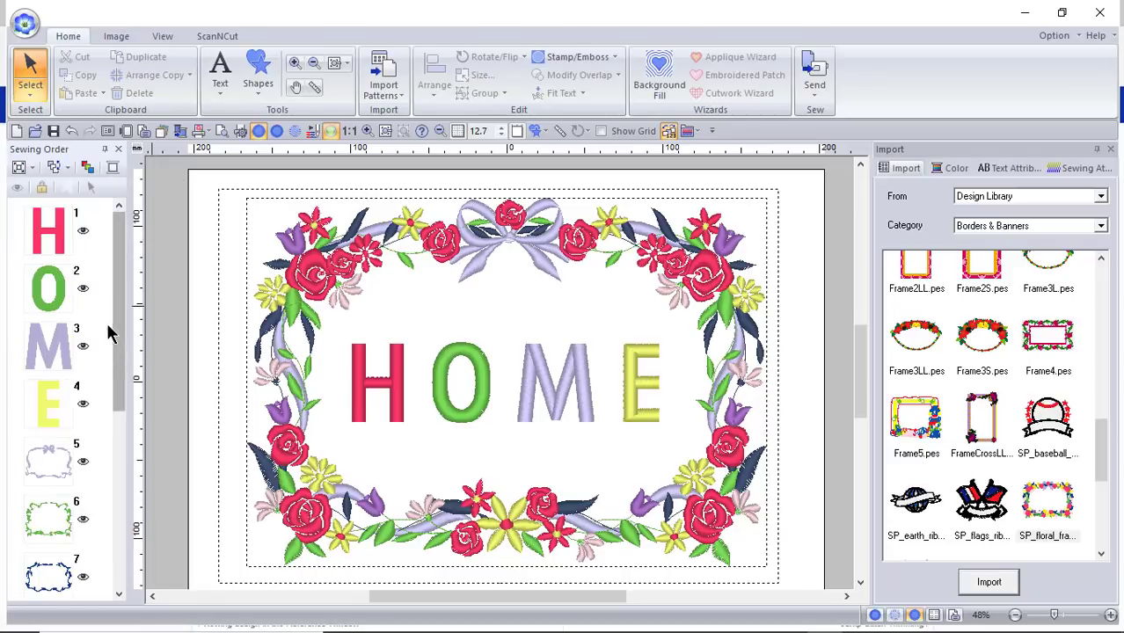
{"action": "scroll", "coordinate": [129, 502], "scroll_direction": "down", "scroll_amount": 3}
{"action": "scroll", "coordinate": [129, 502], "scroll_direction": "down", "scroll_amount": 3}
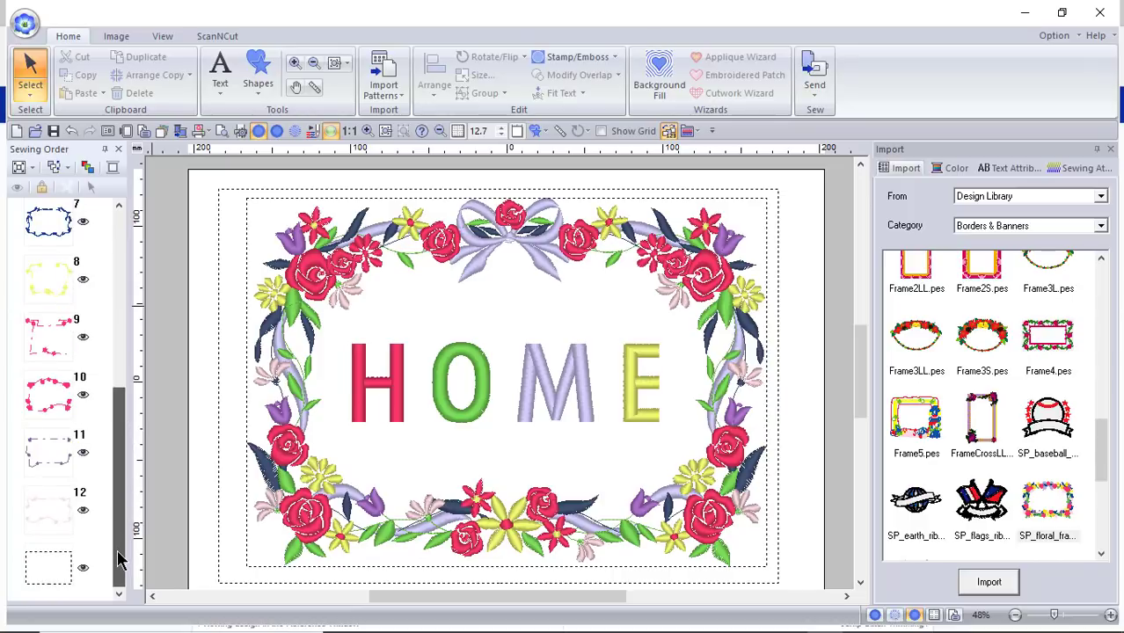
{"action": "left_click_drag", "start_coordinate": [119, 396], "coordinate": [120, 277]}
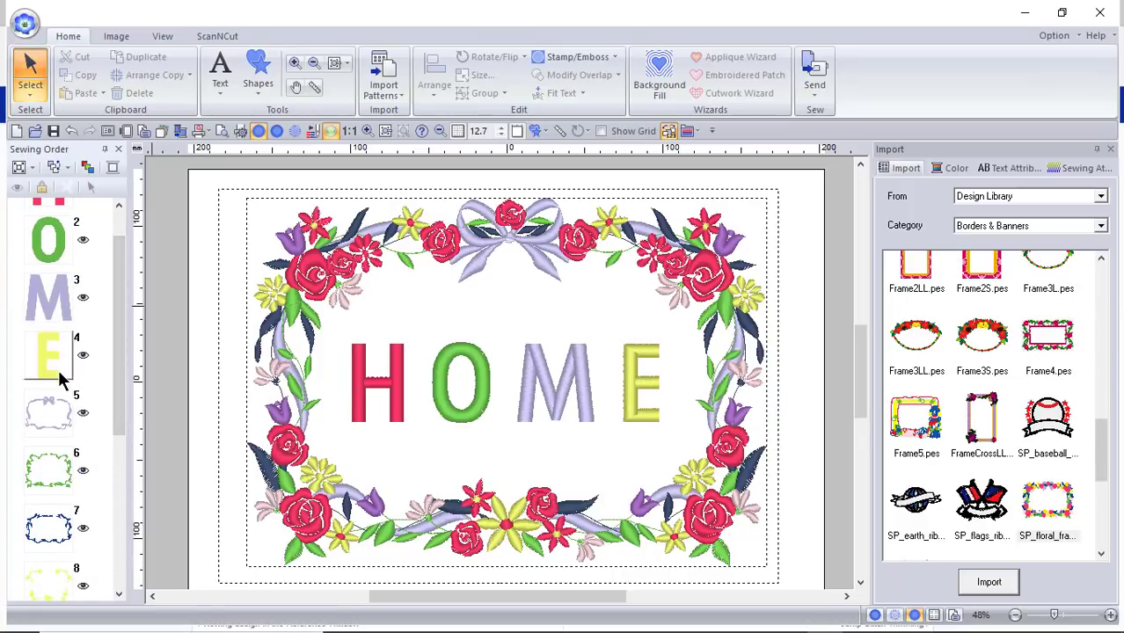
- Select the floral border in frame 5 of the Sewing Order, hide it in the work area and show it again
{"action": "left_click", "coordinate": [60, 422]}
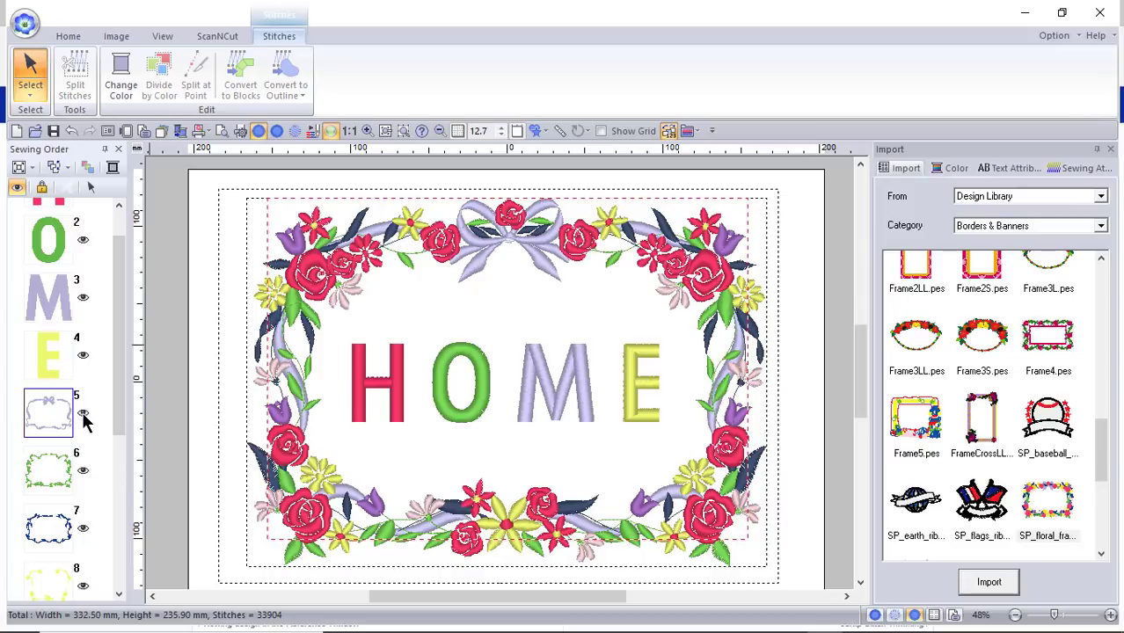
{"action": "left_click", "coordinate": [84, 415]}
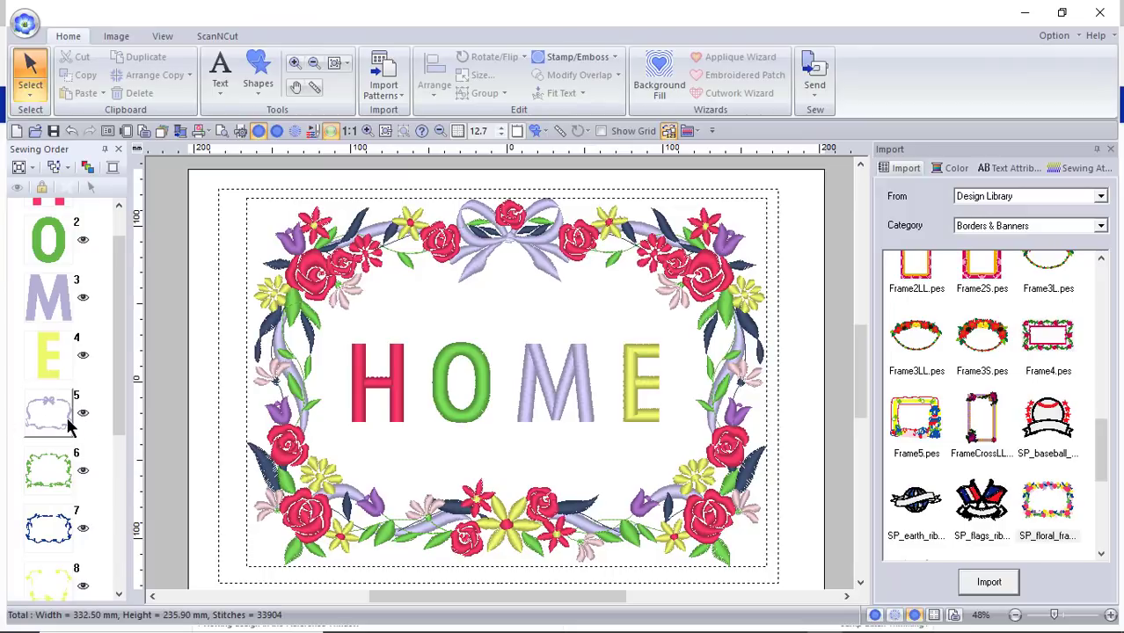
{"action": "left_click", "coordinate": [51, 425]}
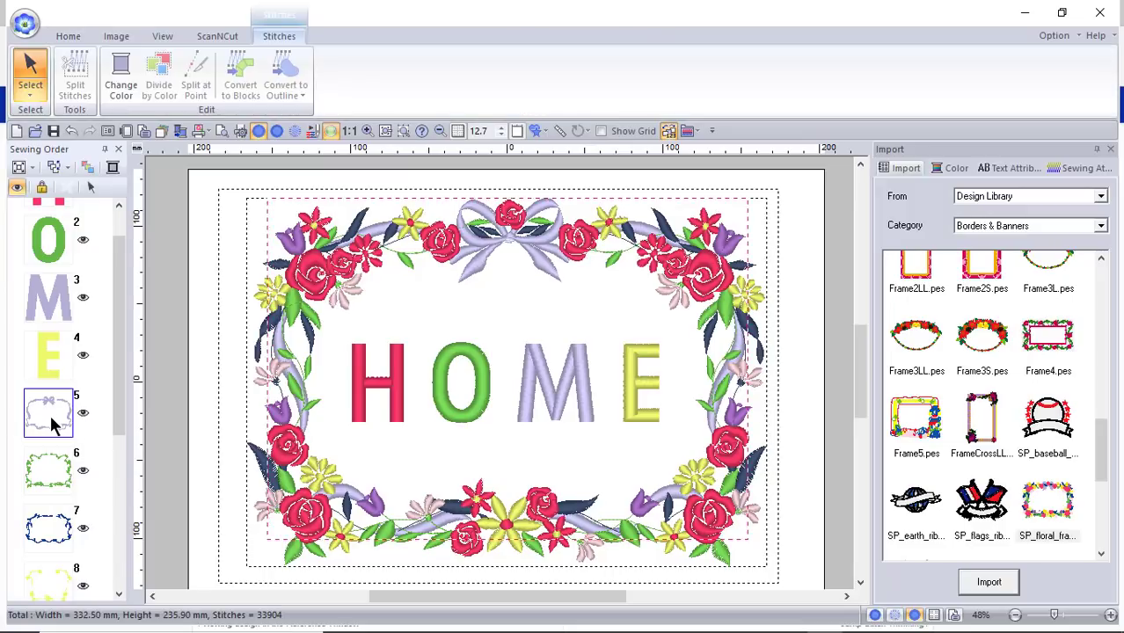
{"action": "left_click", "coordinate": [16, 189]}
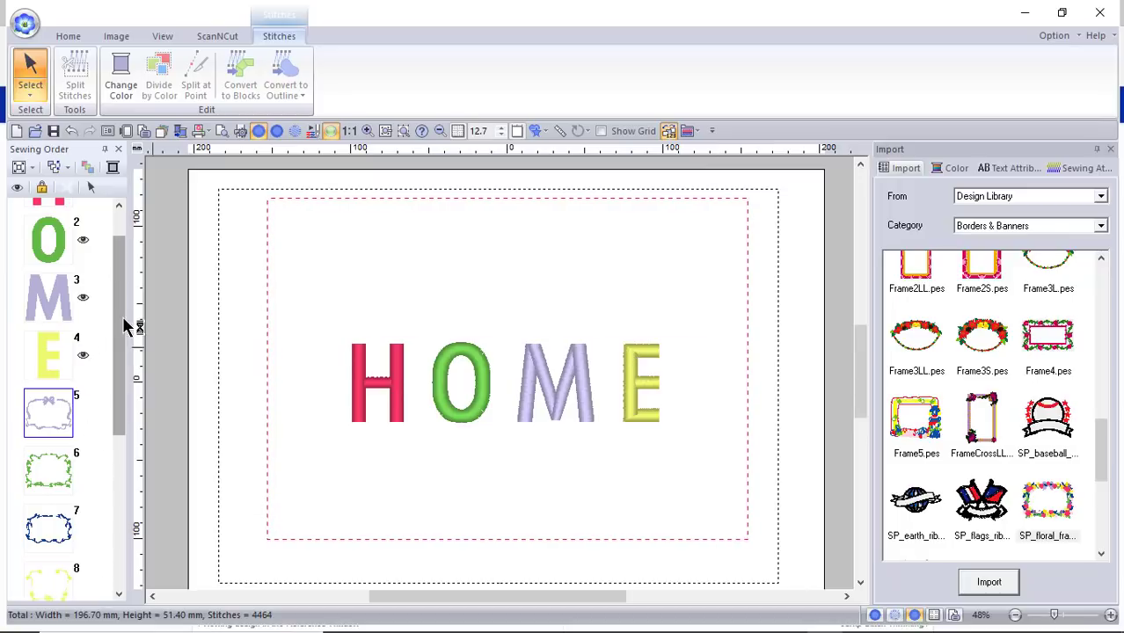
{"action": "left_click_drag", "start_coordinate": [126, 327], "coordinate": [121, 181]}
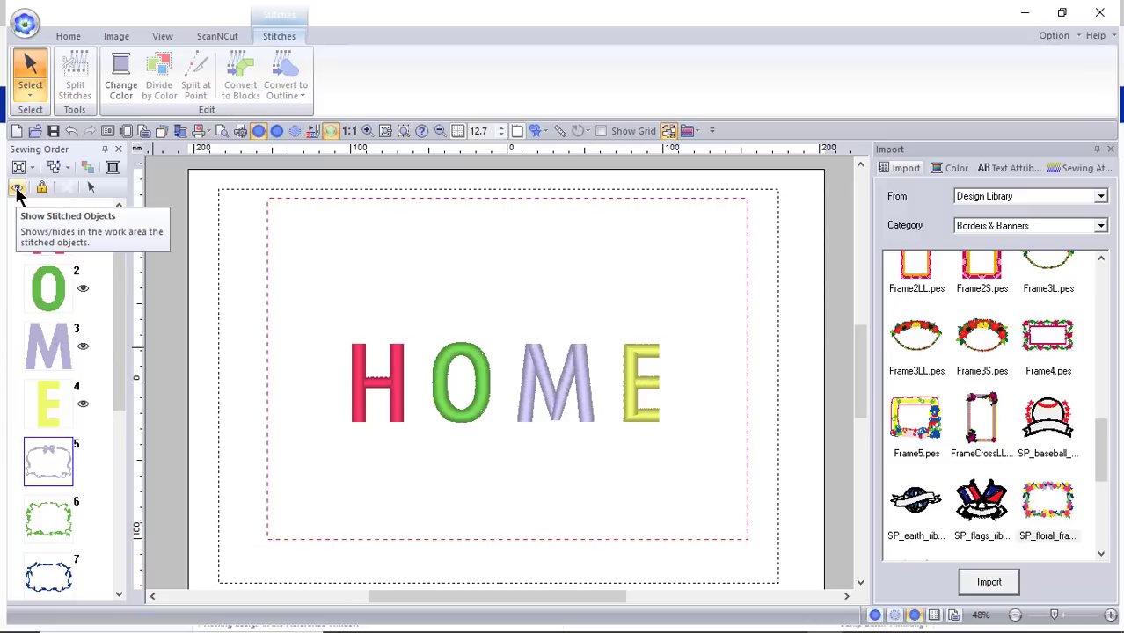
{"action": "left_click", "coordinate": [17, 189]}
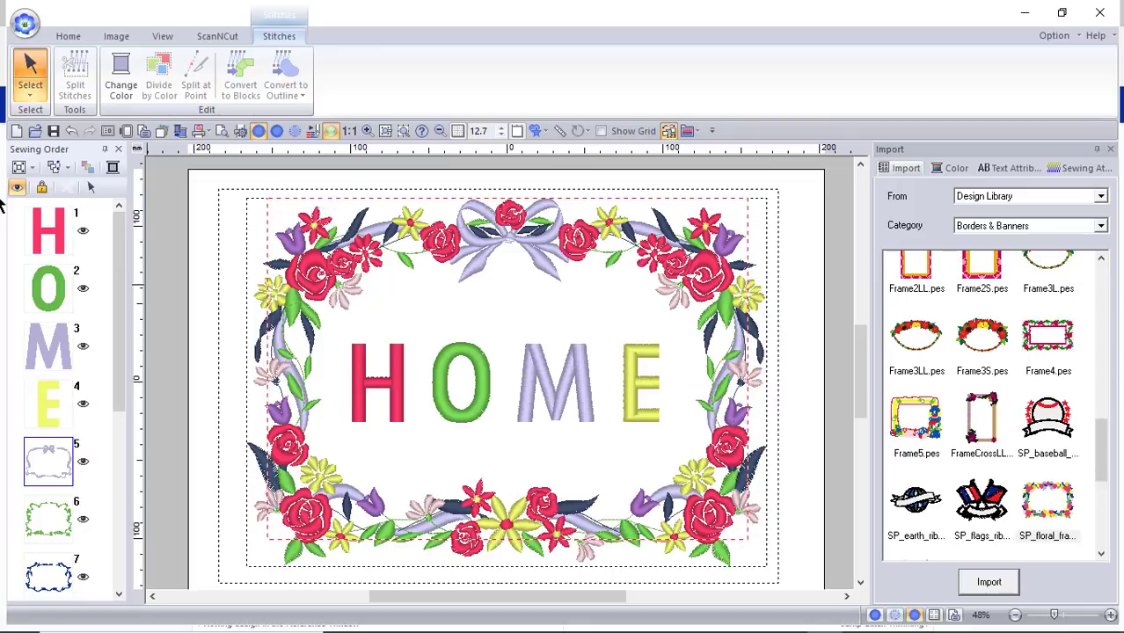
- Select frames 1 through 4 of the Sewing Order, holding the HOME letters, and select those letters in the work area
{"action": "left_click", "coordinate": [66, 216]}
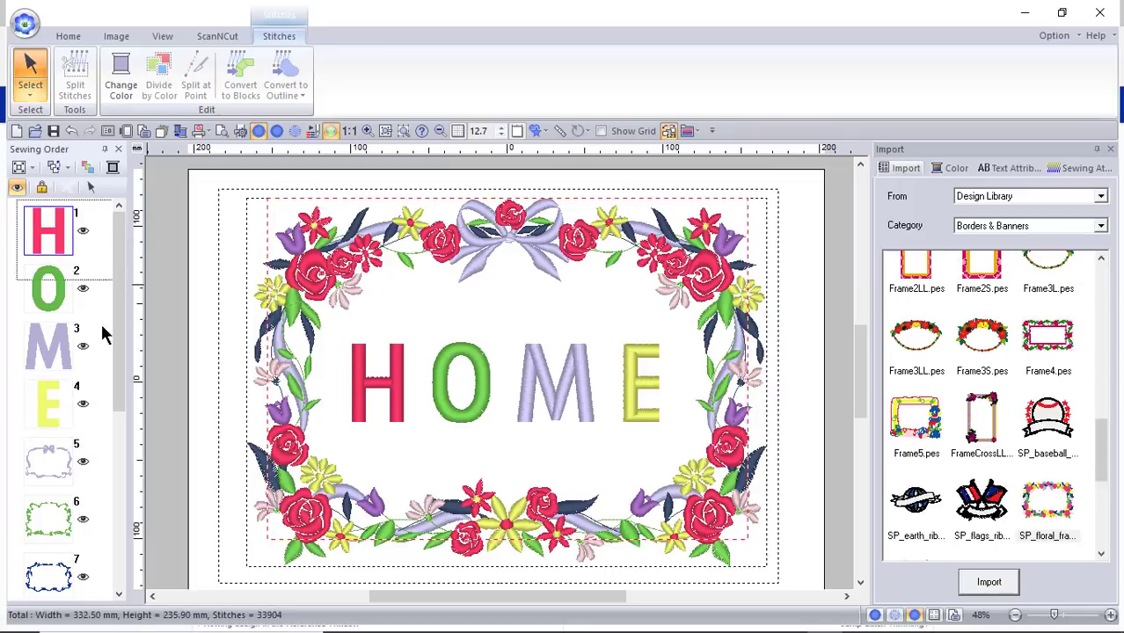
{"action": "left_click", "coordinate": [97, 410], "text": "shift"}
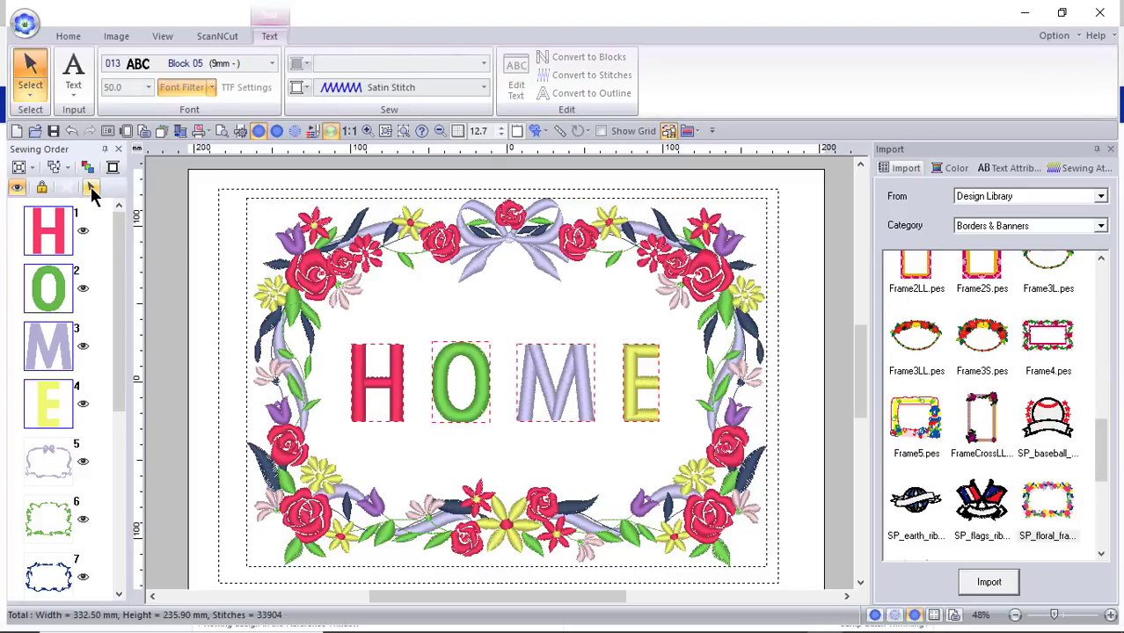
{"action": "left_click", "coordinate": [92, 188]}
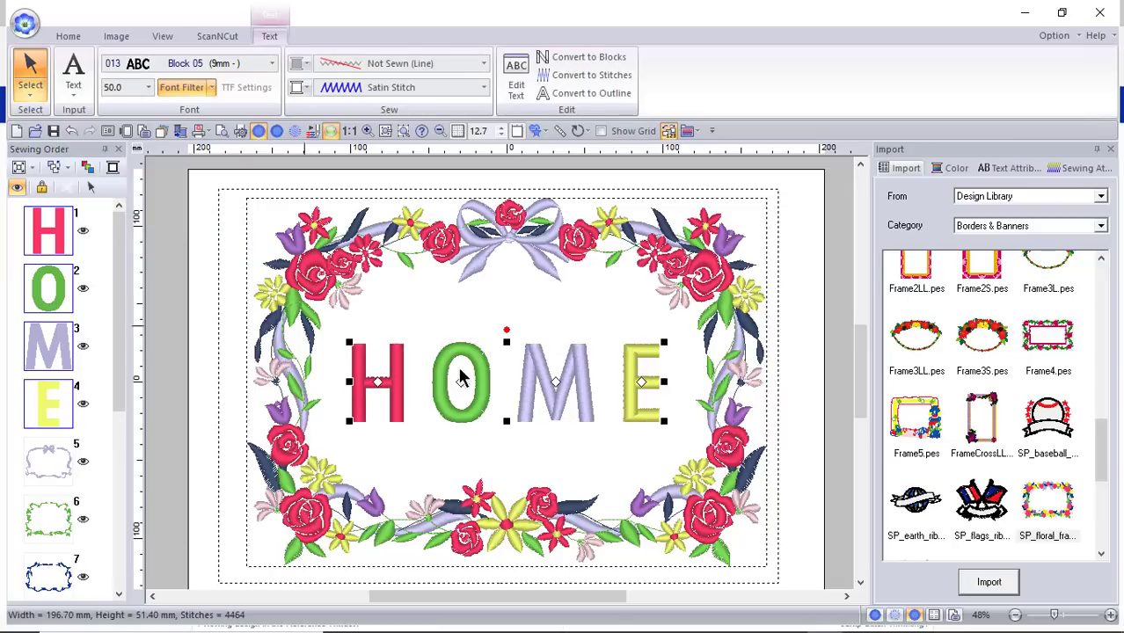
- Lock the four HOME letters, unlock them again and reselect them in the work area
{"action": "left_click", "coordinate": [41, 187]}
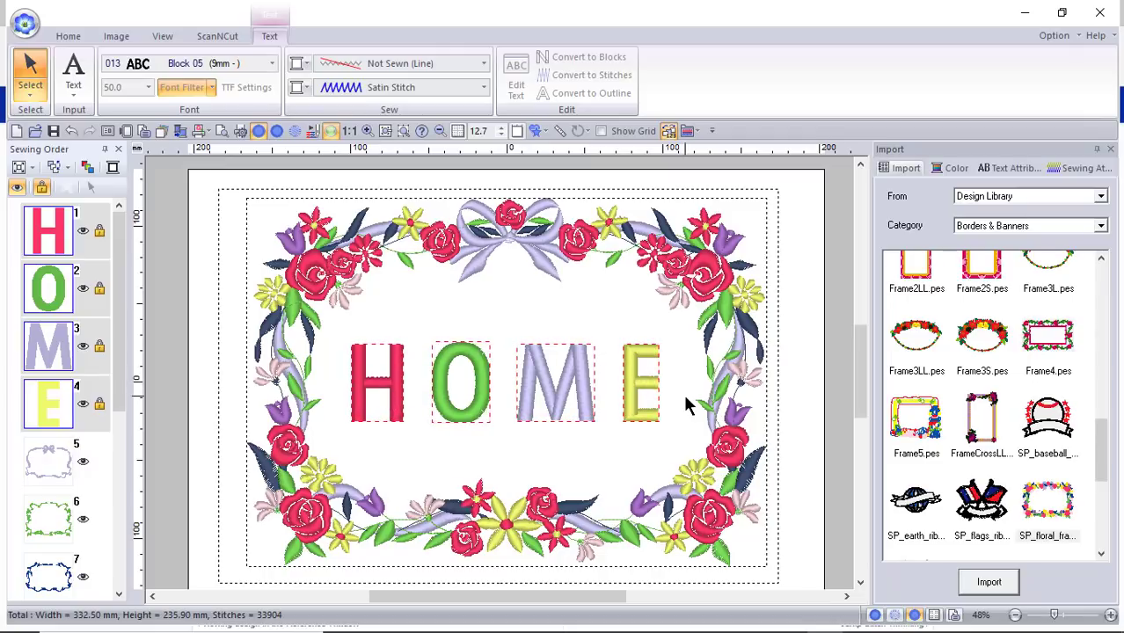
{"action": "left_click", "coordinate": [41, 188]}
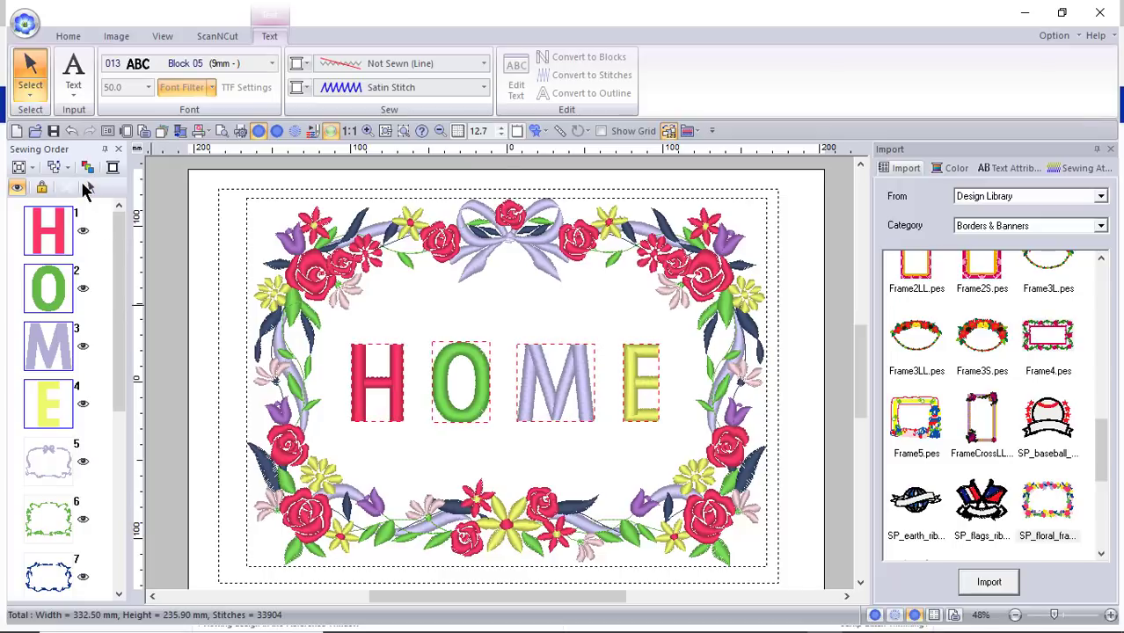
{"action": "left_click", "coordinate": [465, 394]}
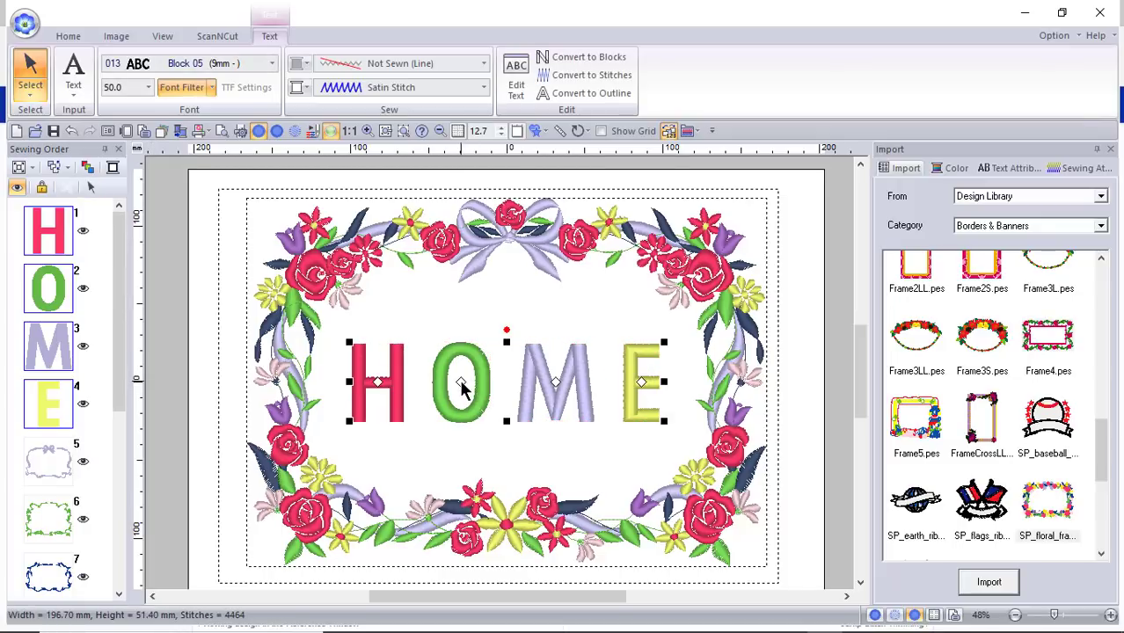
- Try to enlarge the single letter O by its corner handle, and clear the selection of the HOME text
{"action": "left_click", "coordinate": [464, 393]}
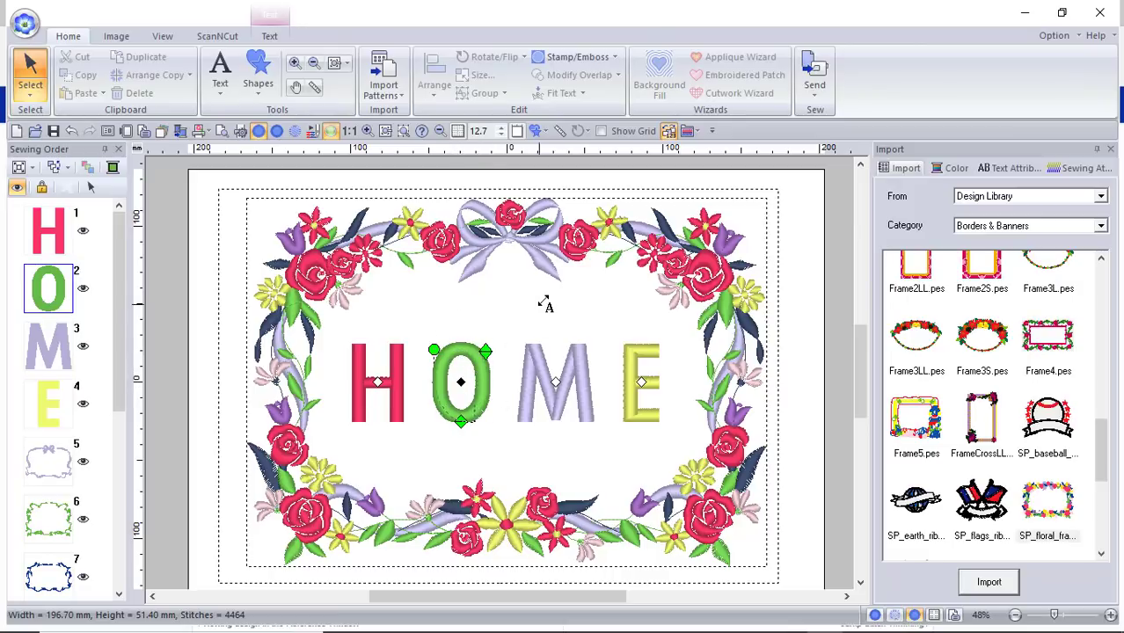
{"action": "left_click_drag", "start_coordinate": [486, 351], "coordinate": [543, 302]}
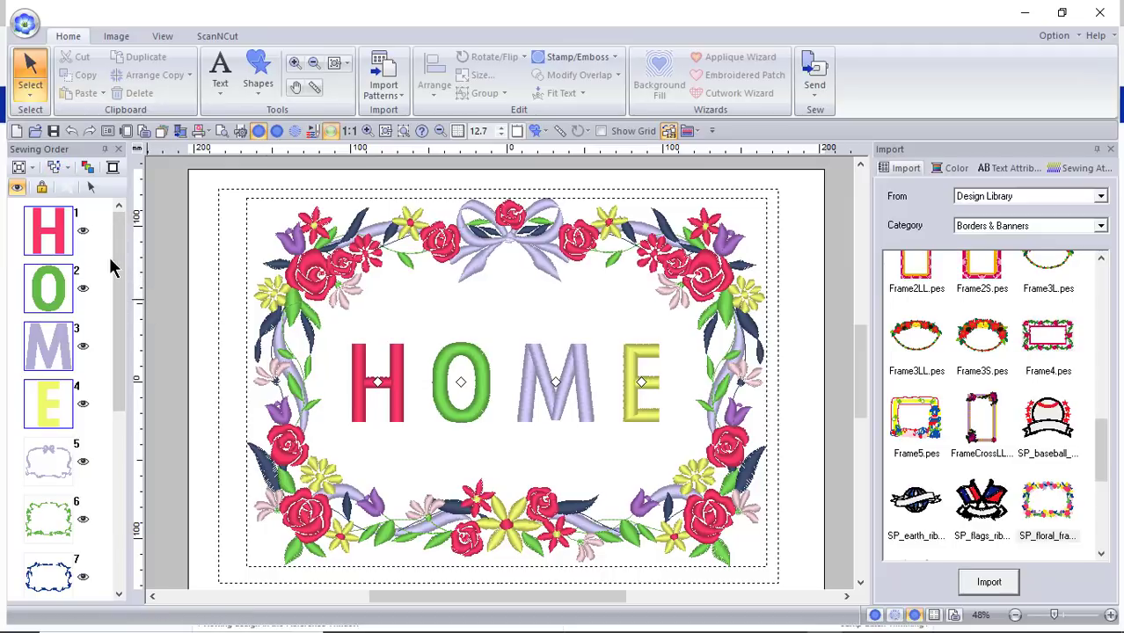
{"action": "left_click", "coordinate": [90, 185]}
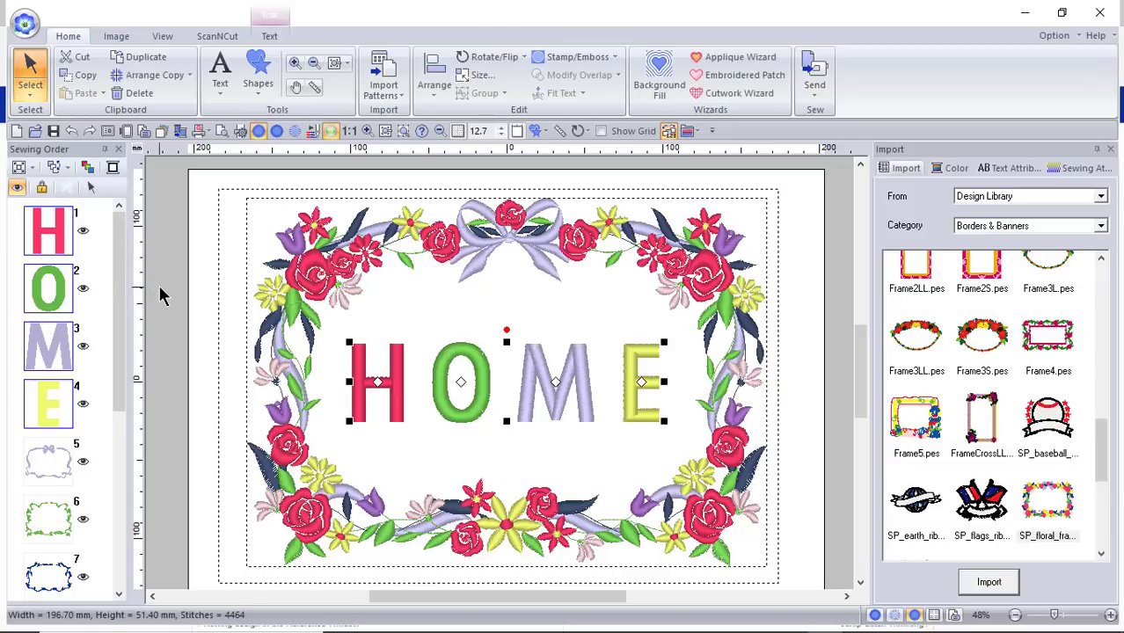
{"action": "left_click", "coordinate": [169, 353]}
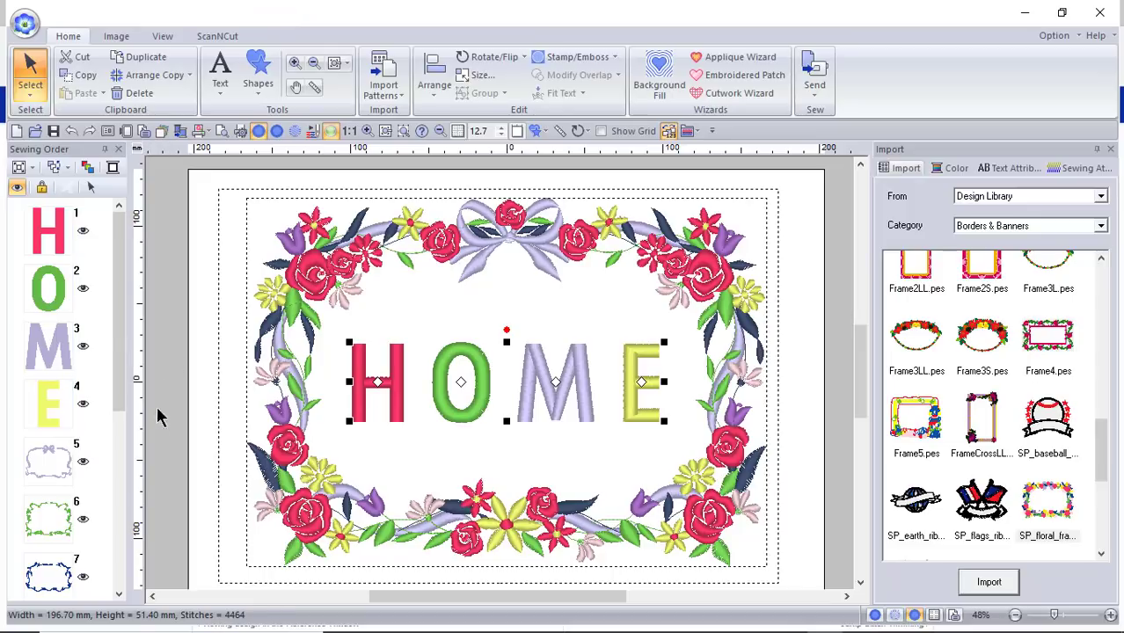
- Move the unstitched frame from the end of the sewing order to the start with Sew First
{"action": "left_click", "coordinate": [65, 169]}
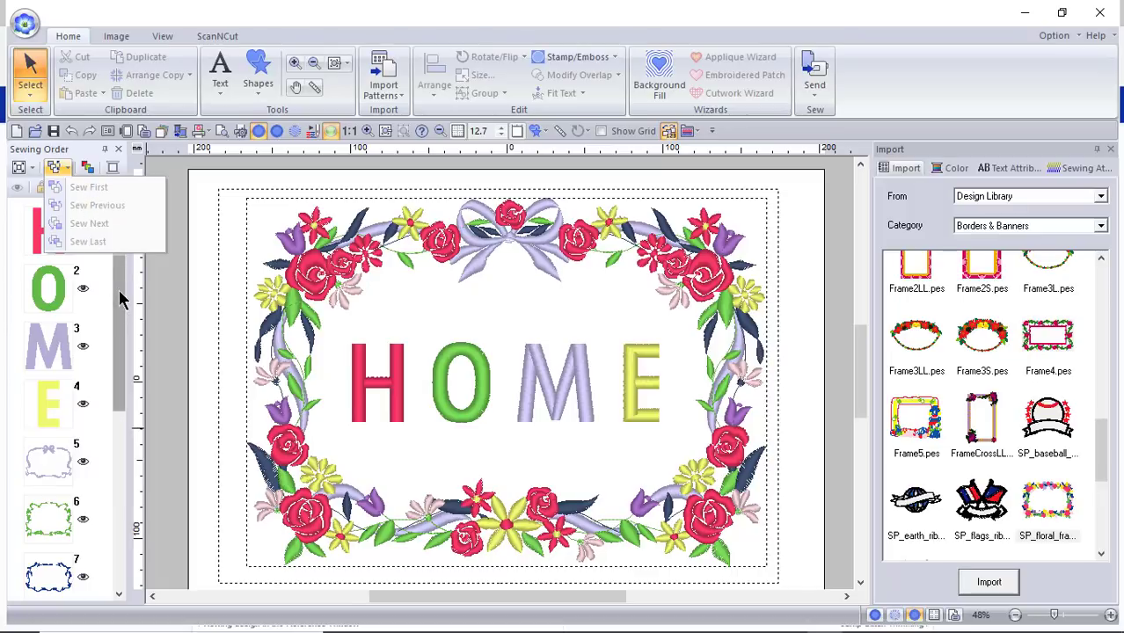
{"action": "left_click_drag", "start_coordinate": [120, 296], "coordinate": [59, 598]}
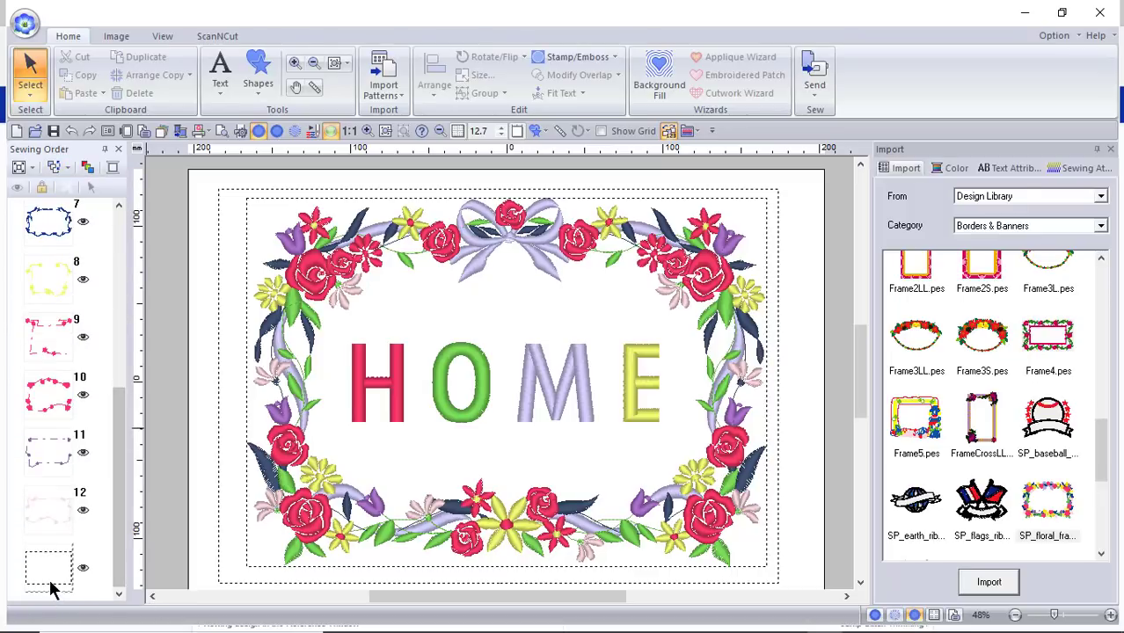
{"action": "left_click", "coordinate": [45, 583]}
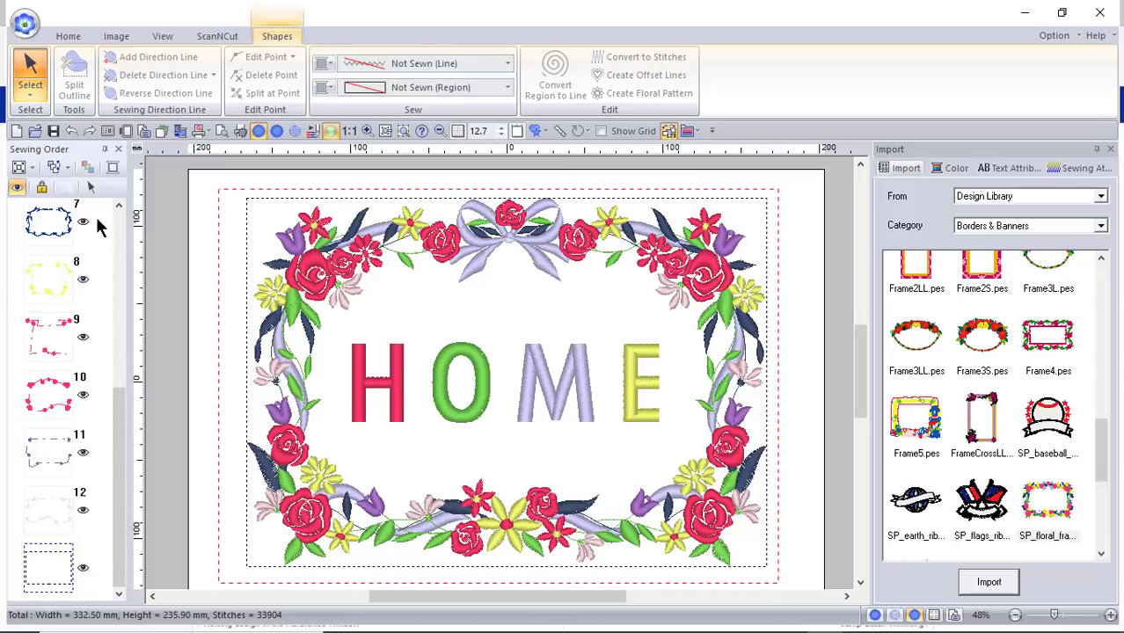
{"action": "left_click", "coordinate": [56, 169]}
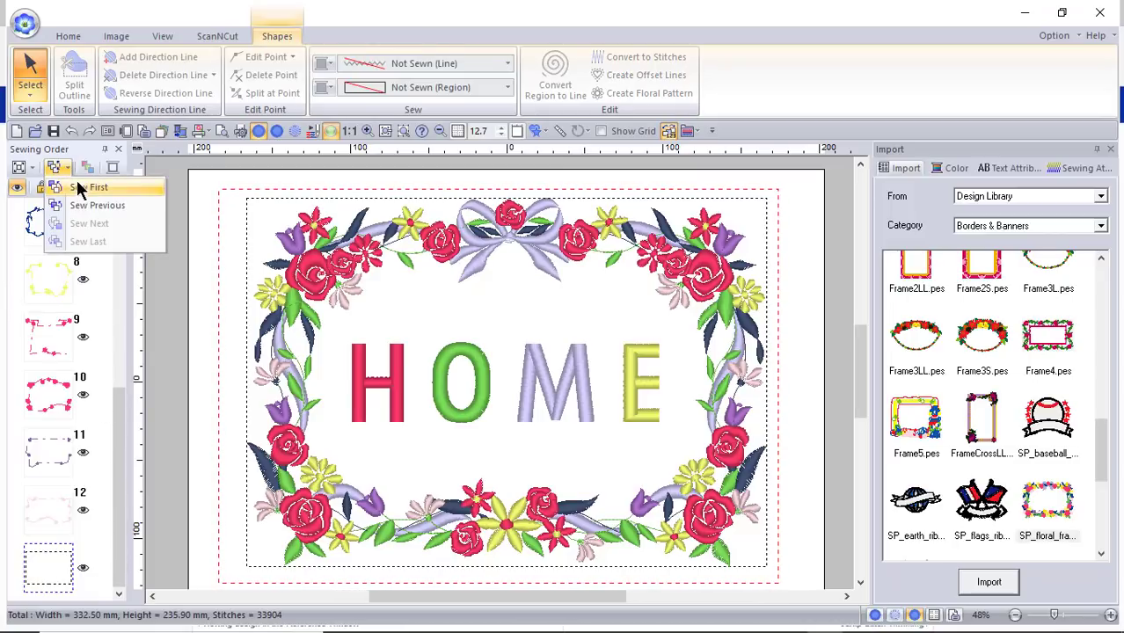
{"action": "left_click", "coordinate": [81, 189]}
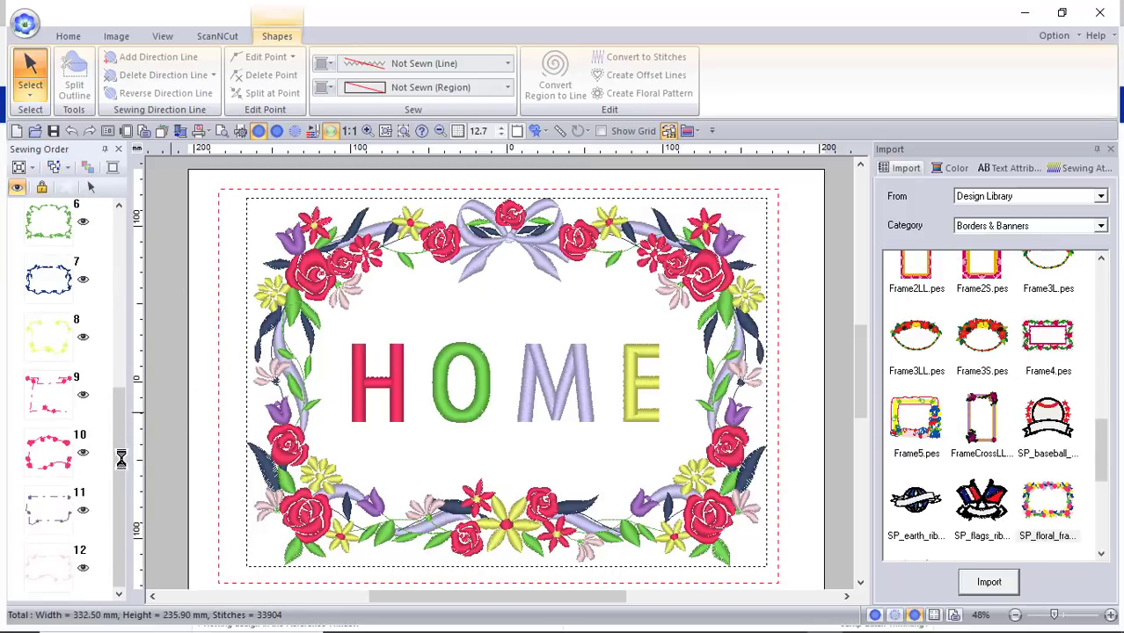
{"action": "left_click_drag", "start_coordinate": [121, 459], "coordinate": [128, 199]}
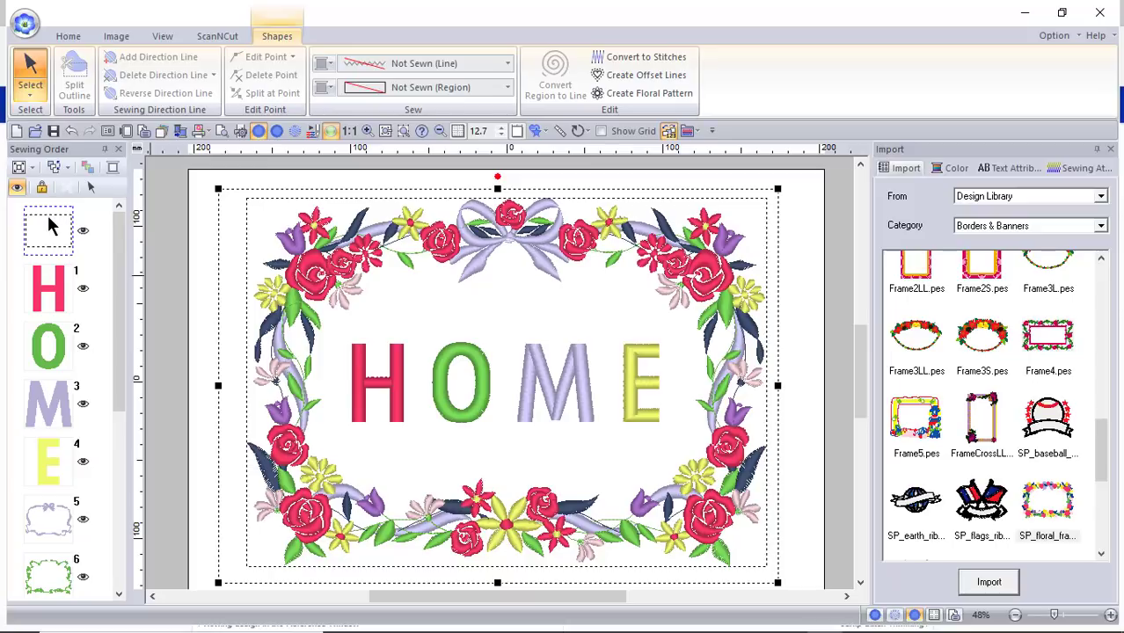
- Reorder the unstitched frame to directly after the letter E in the Sewing Order pane and select it in the work area
{"action": "left_click_drag", "start_coordinate": [49, 218], "coordinate": [55, 490]}
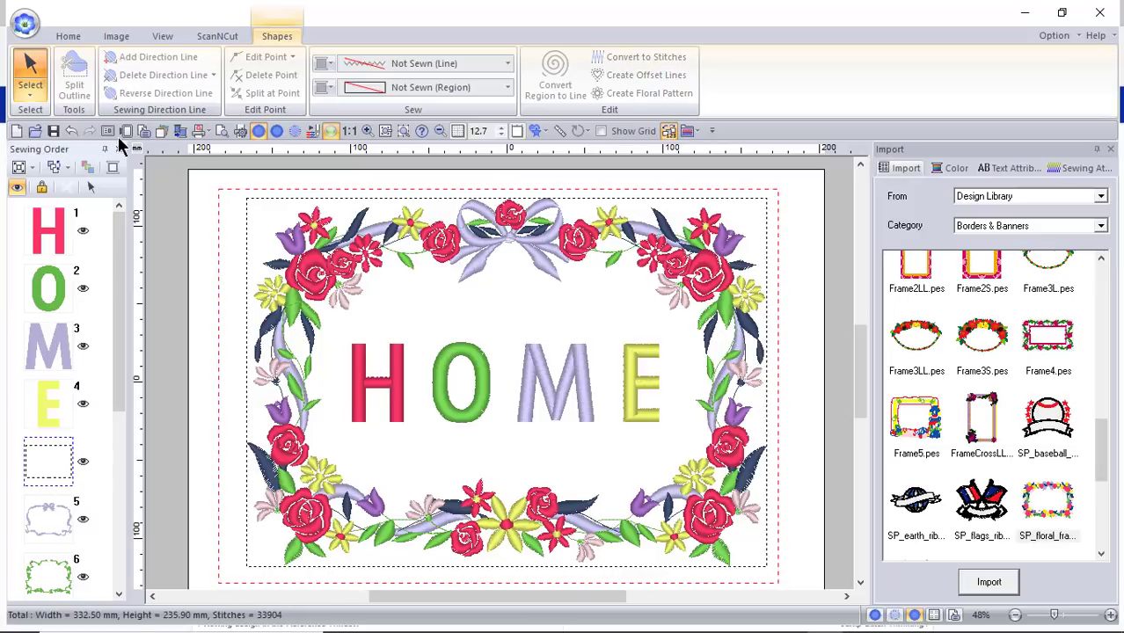
{"action": "left_click", "coordinate": [87, 185]}
{"action": "left_click", "coordinate": [77, 450]}
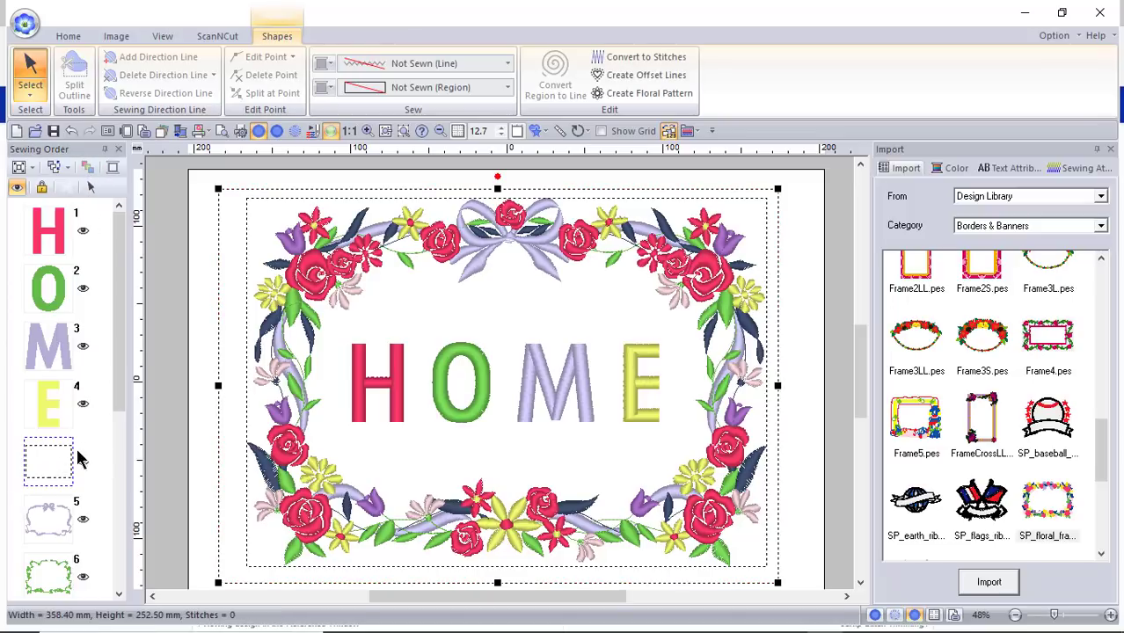
- Send the unstitched frame to the end of the sewing order with Sew Last, and deselect it
{"action": "left_click", "coordinate": [66, 168]}
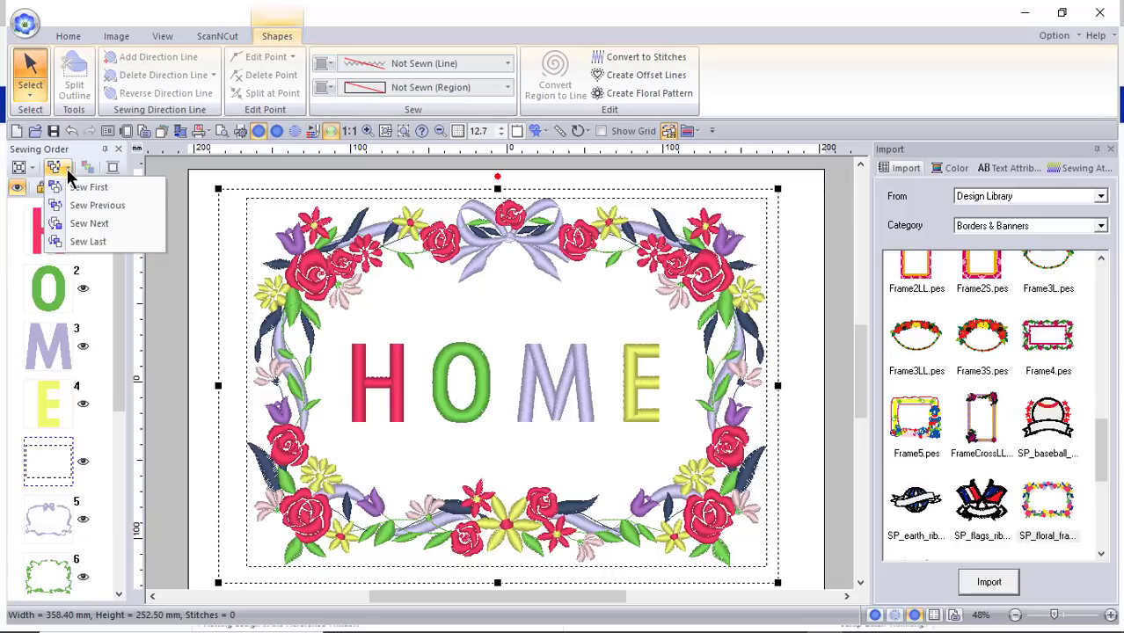
{"action": "left_click", "coordinate": [80, 241]}
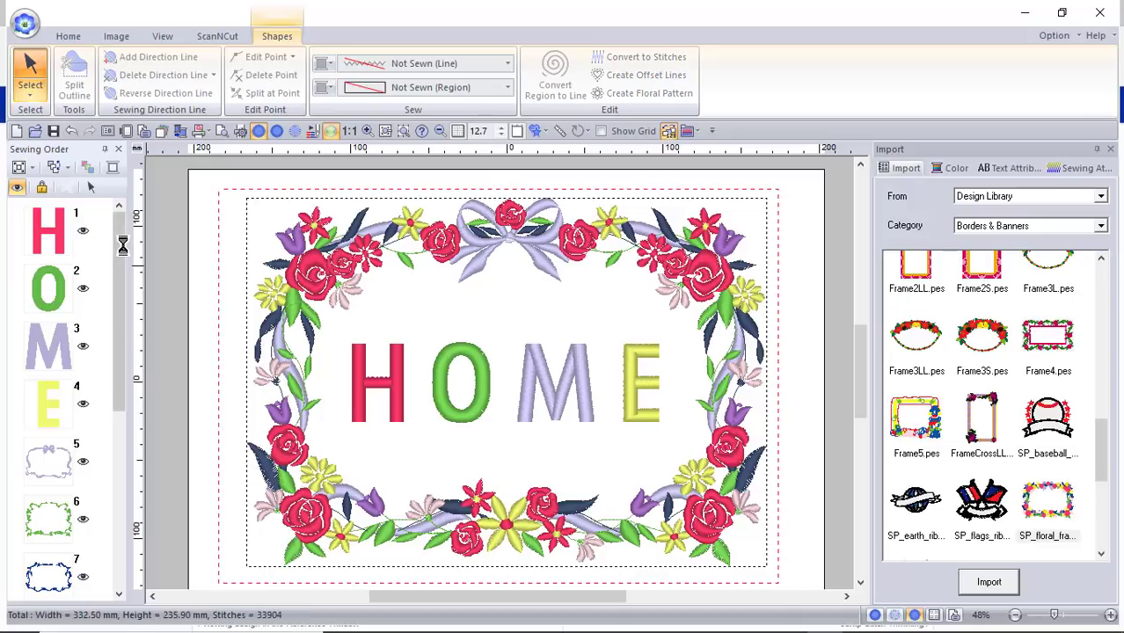
{"action": "left_click_drag", "start_coordinate": [126, 221], "coordinate": [111, 170]}
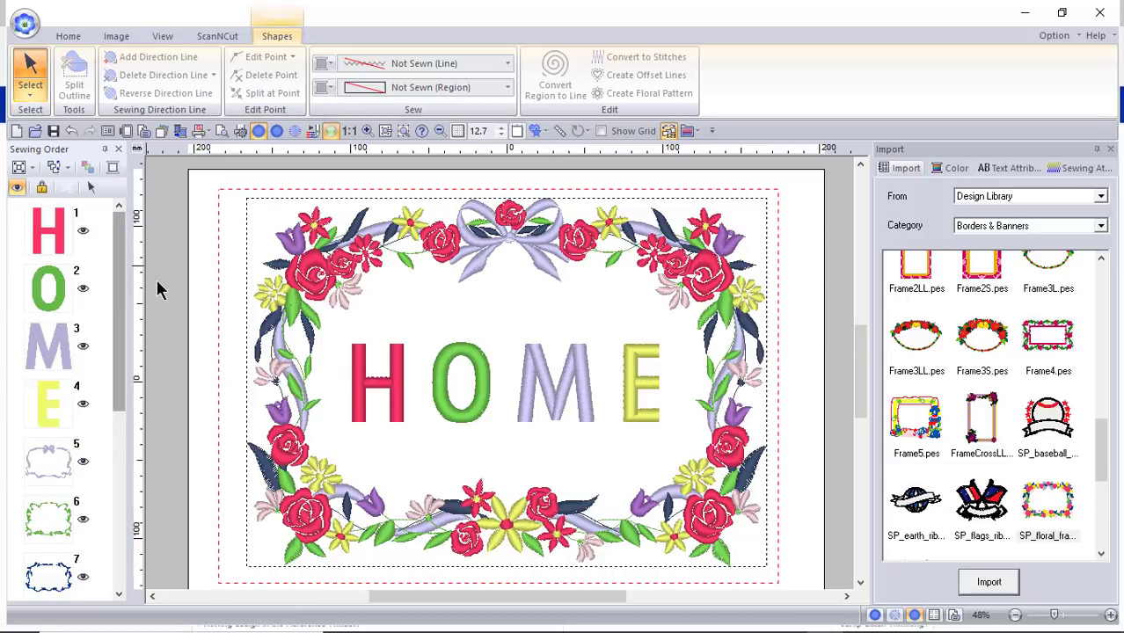
{"action": "left_click", "coordinate": [172, 257]}
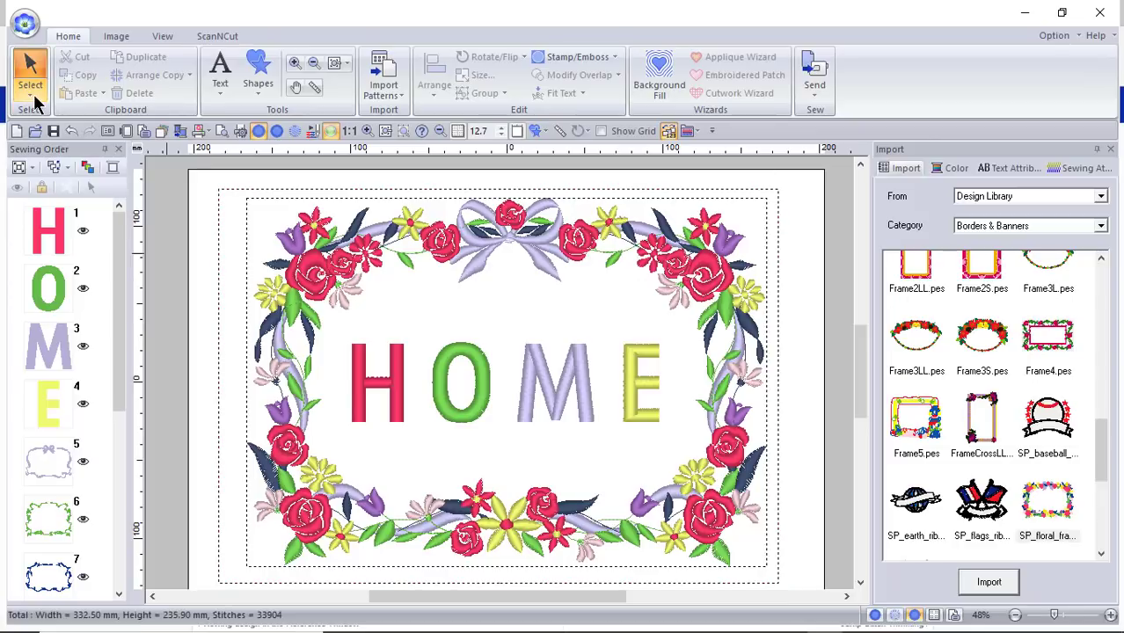
- Select all objects in the design and run Optimize Sewing Order on them
{"action": "left_click", "coordinate": [30, 88]}
{"action": "left_click", "coordinate": [28, 134]}
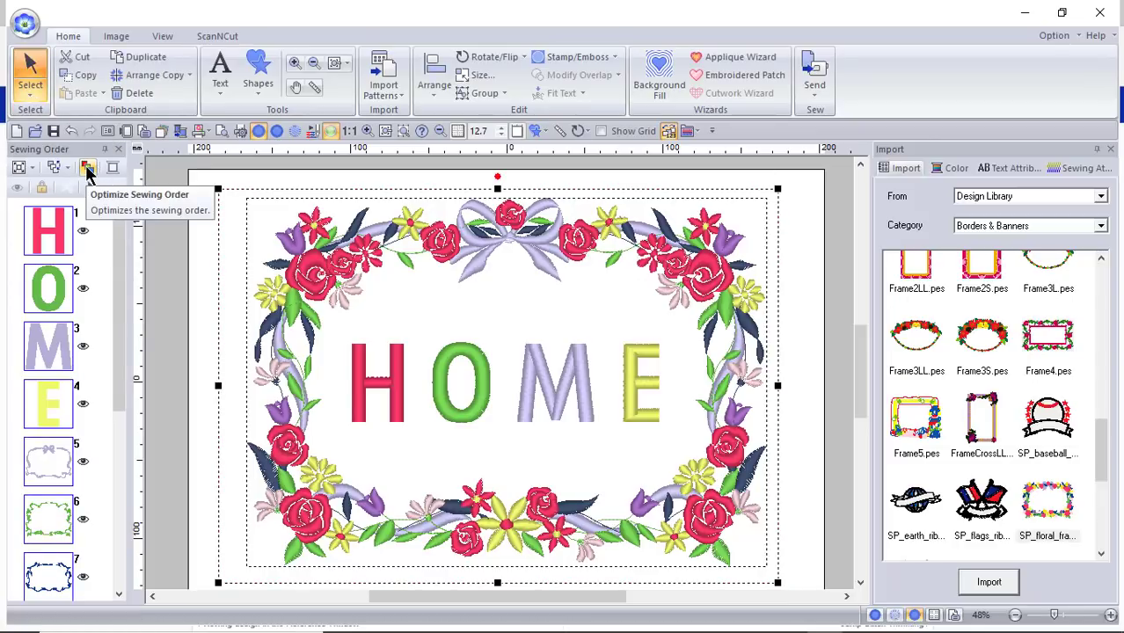
{"action": "left_click", "coordinate": [86, 173]}
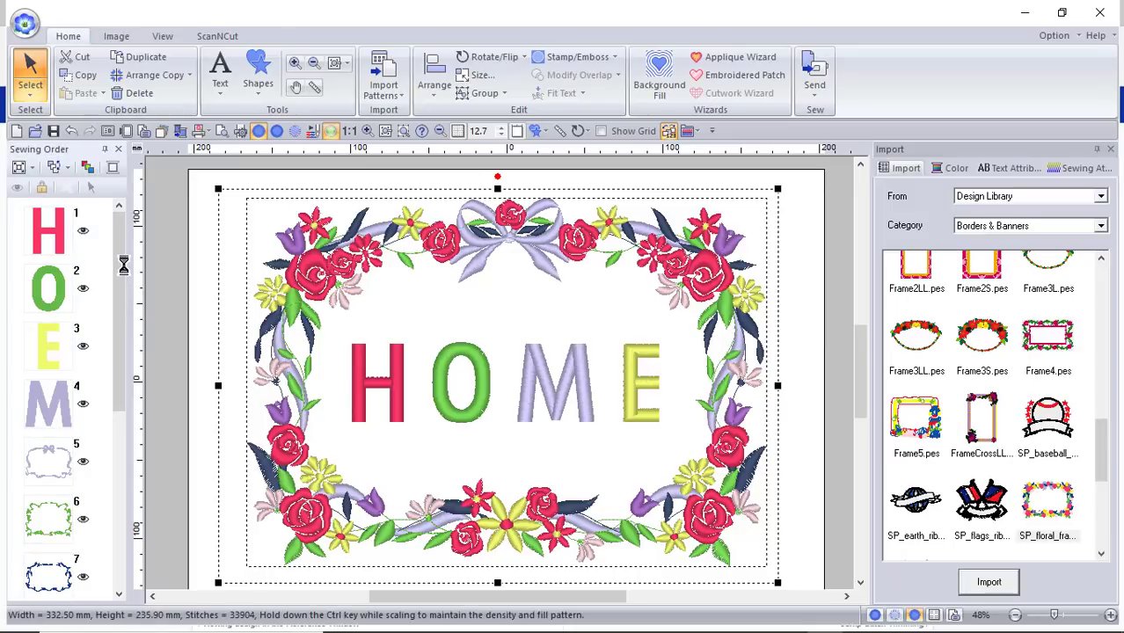
{"action": "mouse_move", "coordinate": [125, 246]}
{"action": "left_mouse_down"}
{"action": "mouse_move", "coordinate": [137, 376]}
{"action": "mouse_move", "coordinate": [128, 473]}
{"action": "mouse_move", "coordinate": [120, 267]}
{"action": "left_mouse_up"}
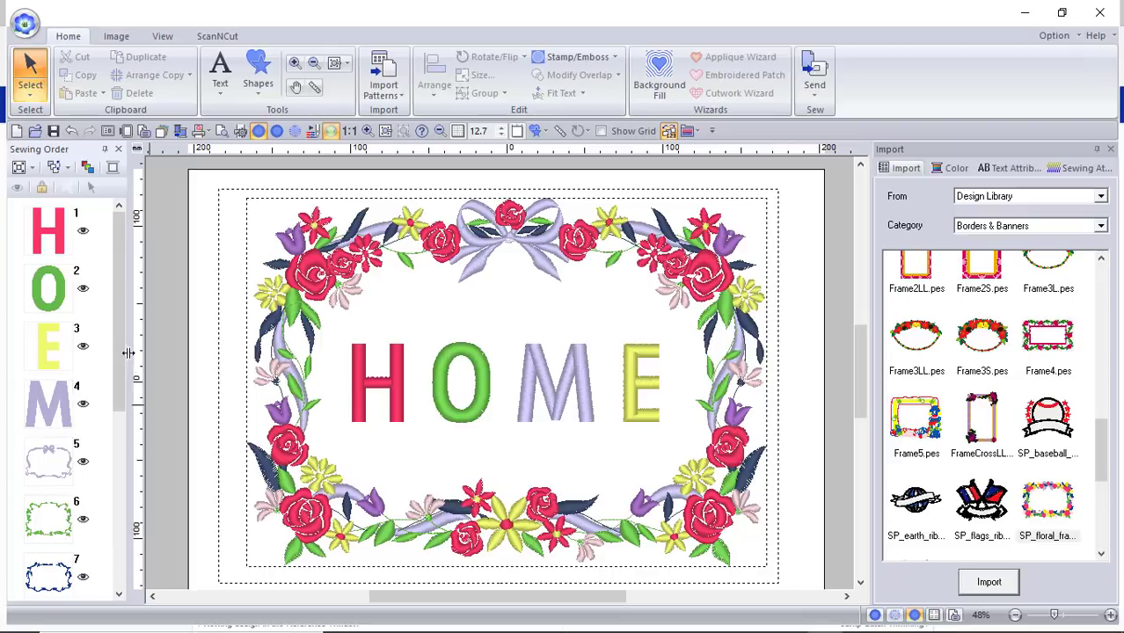
- Review the optimized sewing order through to its last object, and undo the optimization
{"action": "left_click_drag", "start_coordinate": [118, 367], "coordinate": [130, 522]}
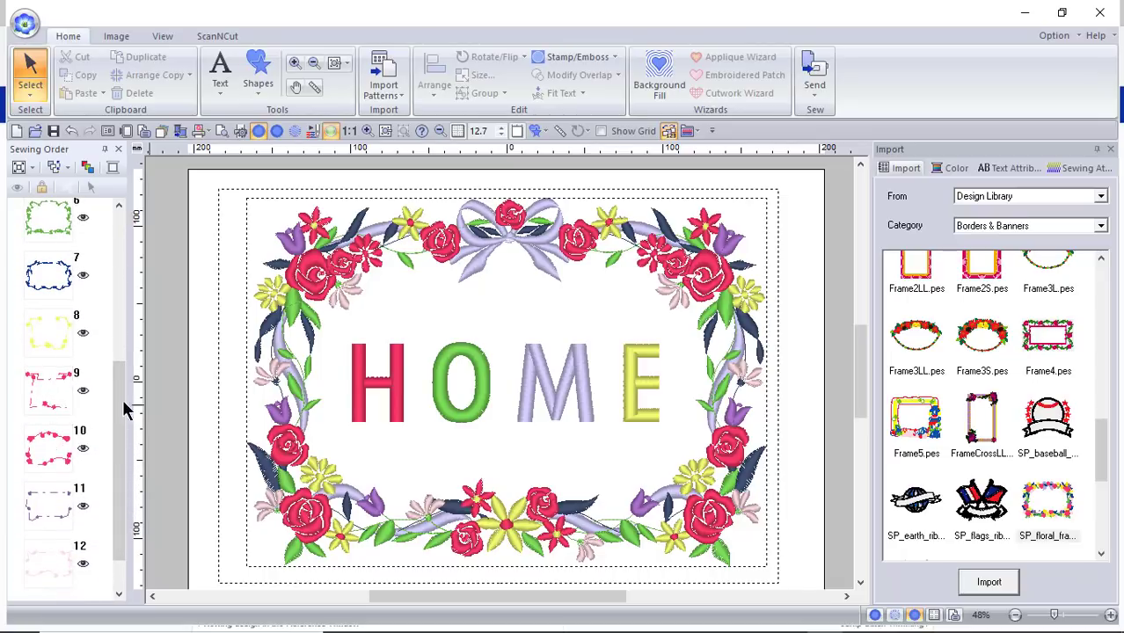
{"action": "left_click_drag", "start_coordinate": [126, 407], "coordinate": [111, 215]}
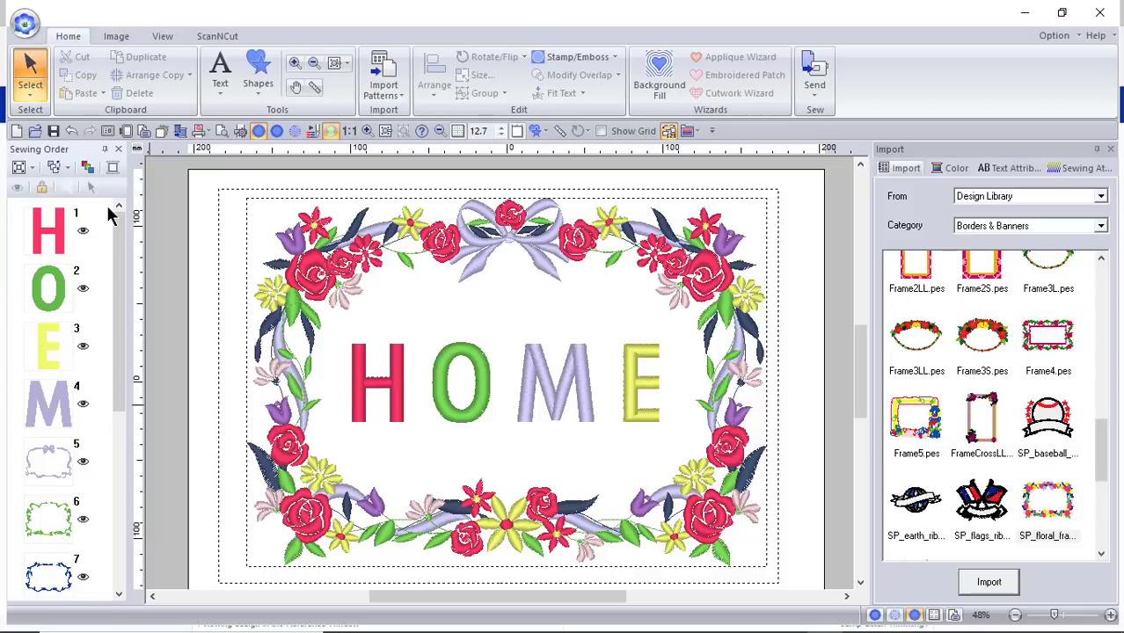
{"action": "left_click", "coordinate": [73, 130]}
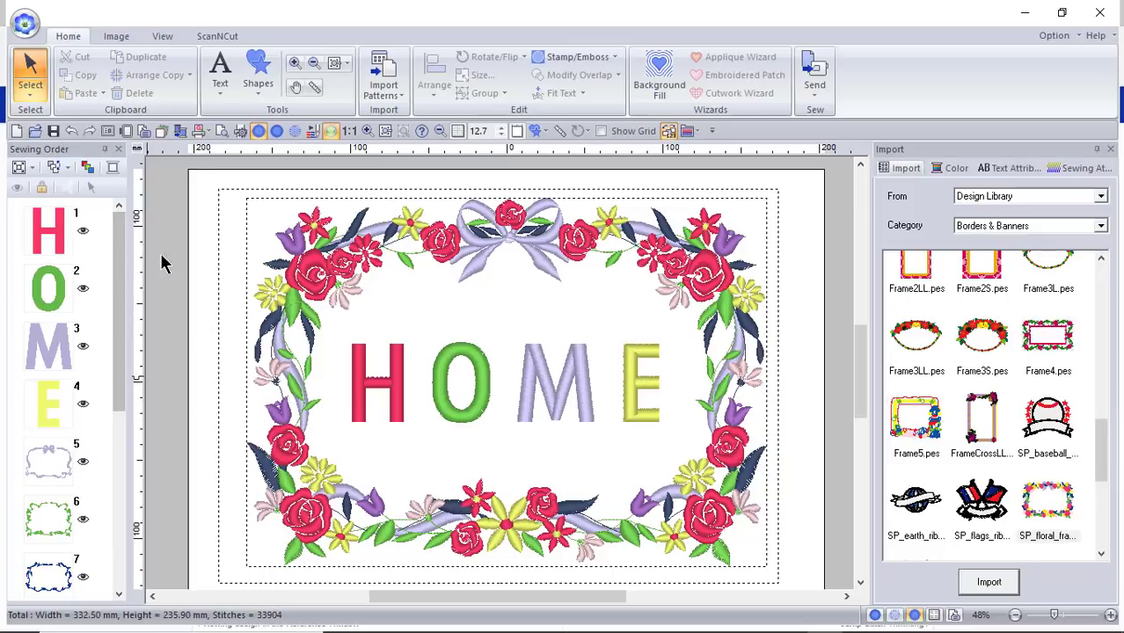
- Select the letters H, O, M and E in the Sewing Order pane and make them the selected objects in the work area
{"action": "left_click_drag", "start_coordinate": [15, 205], "coordinate": [106, 457]}
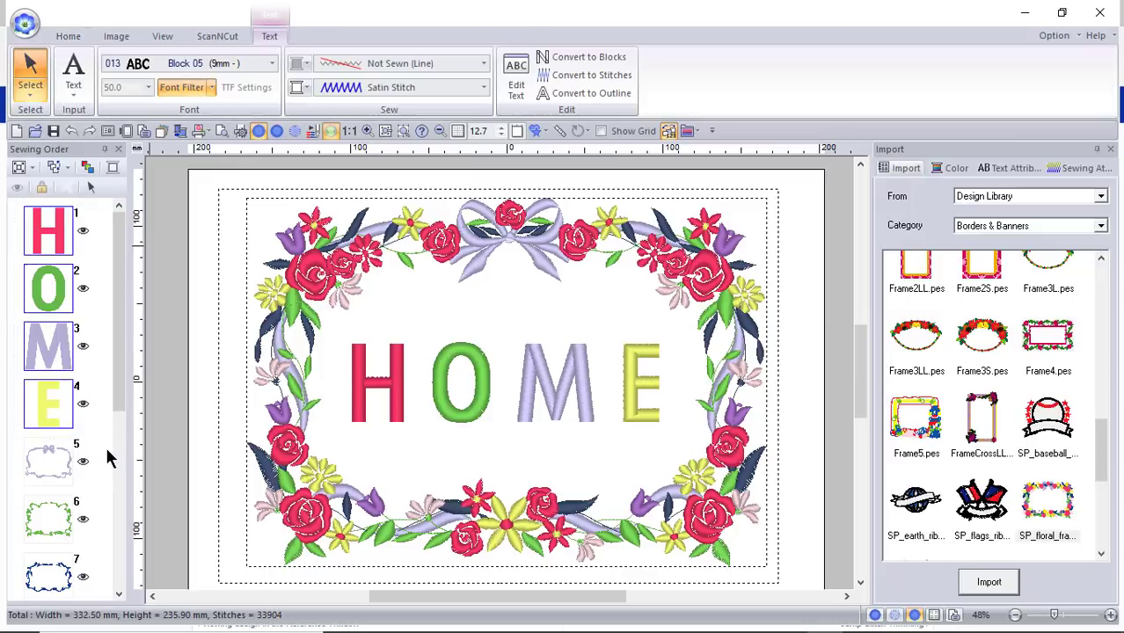
{"action": "left_click", "coordinate": [97, 187]}
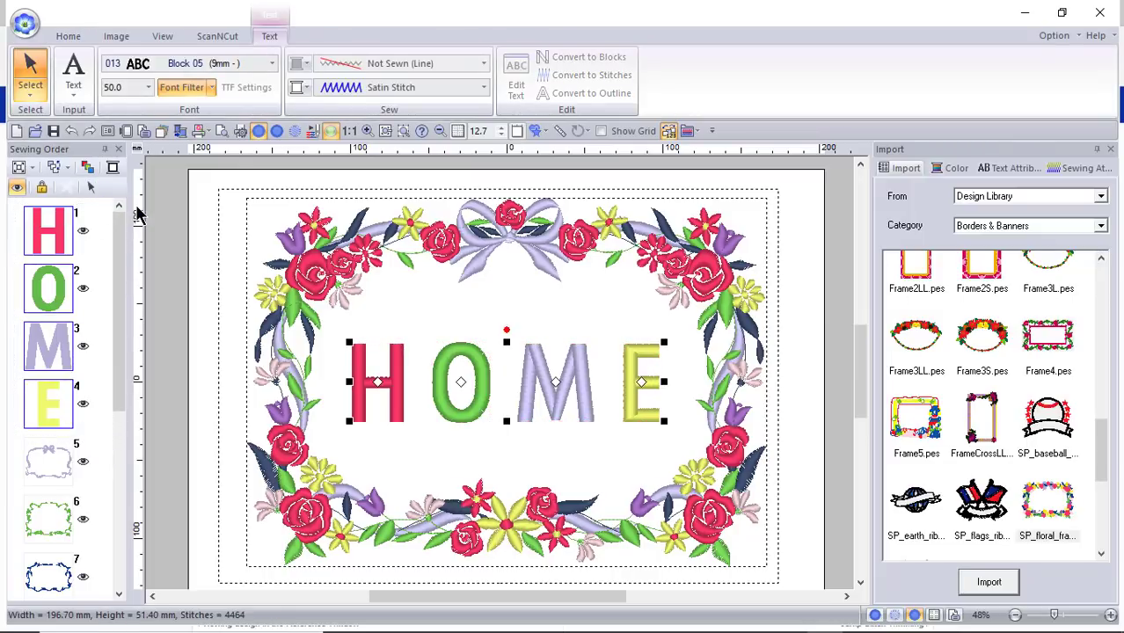
- Recolor the four selected HOME letters with thread 209 Tangerine from the Brother Embroidery chart, and undo the color change
{"action": "left_click", "coordinate": [114, 168]}
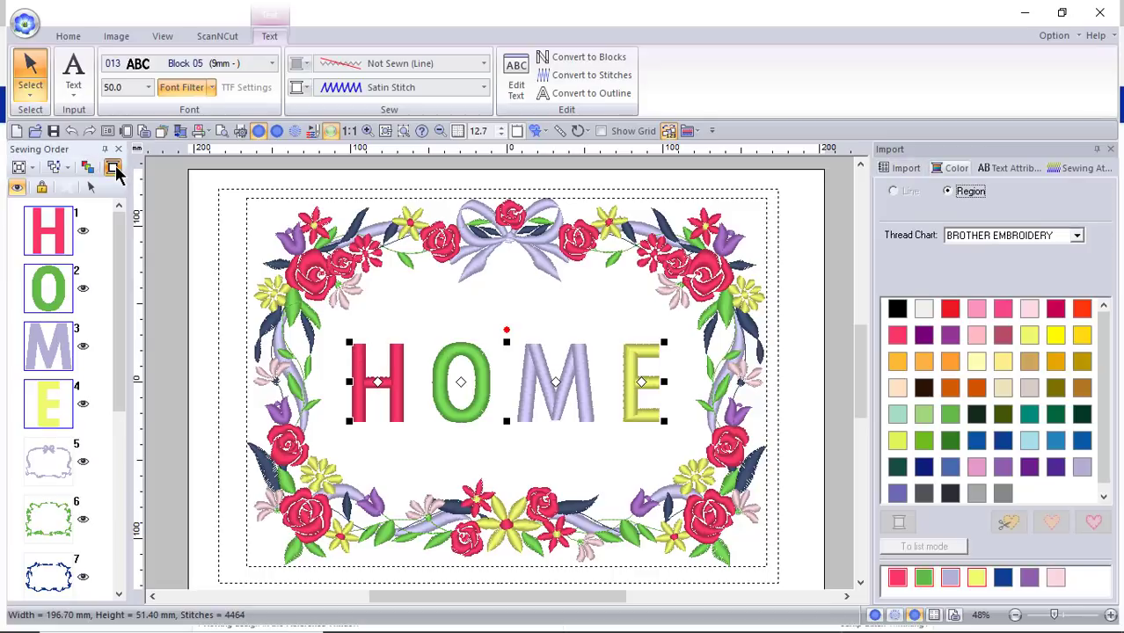
{"action": "left_click", "coordinate": [952, 362]}
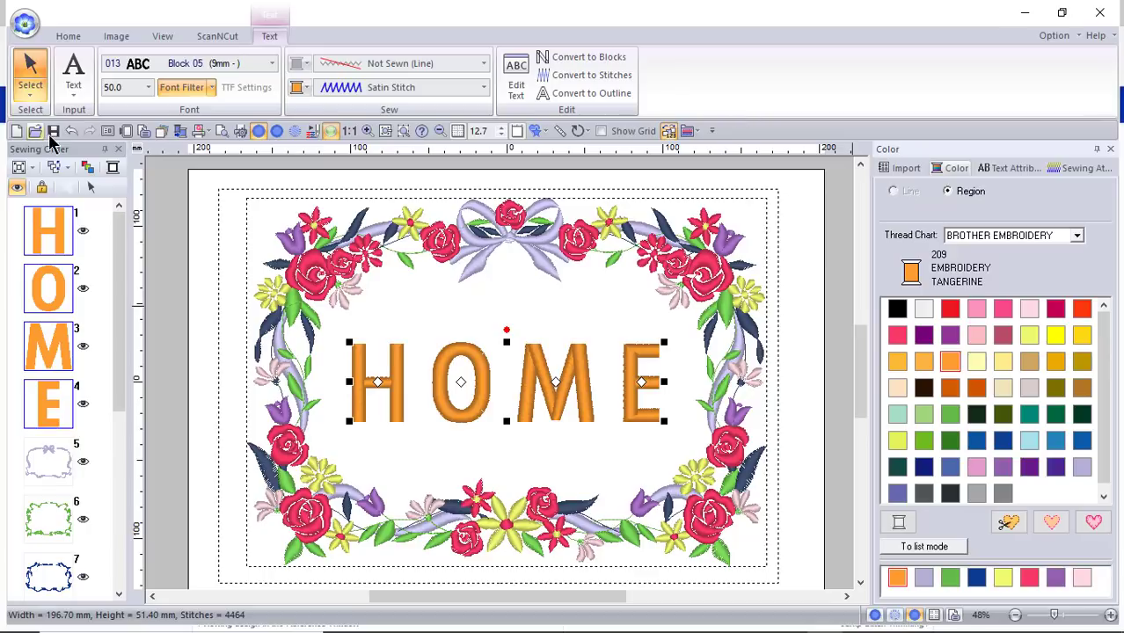
{"action": "left_click", "coordinate": [78, 131]}
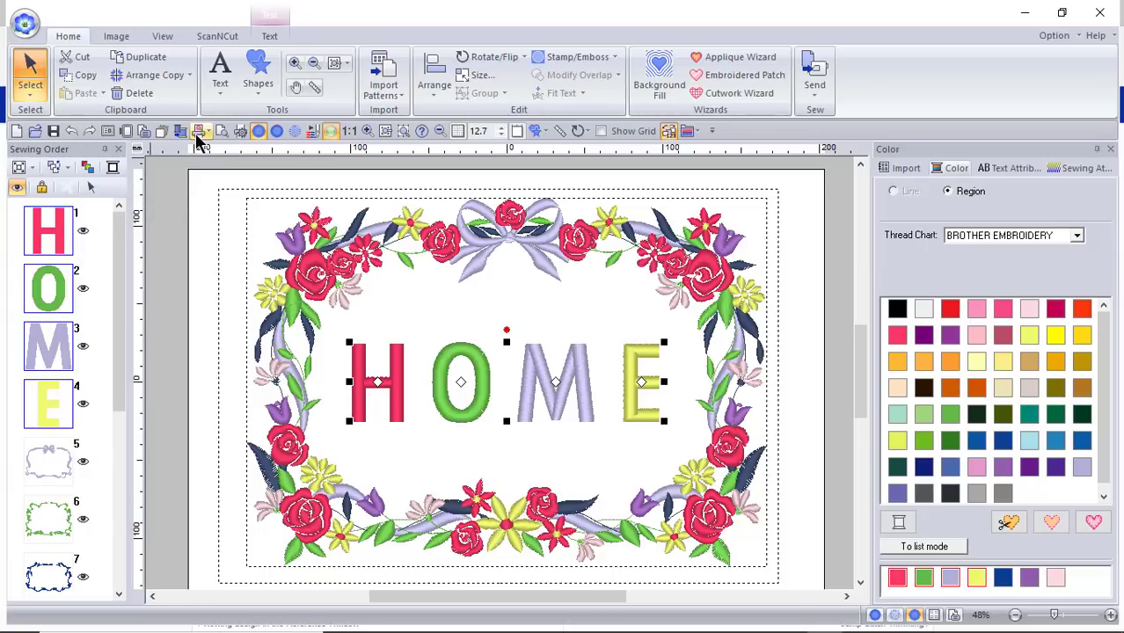
- Change the design settings to the multi-needle machine type with the 360 x 360 mm (Jumbo Frame) hoop size
{"action": "left_click", "coordinate": [125, 131]}
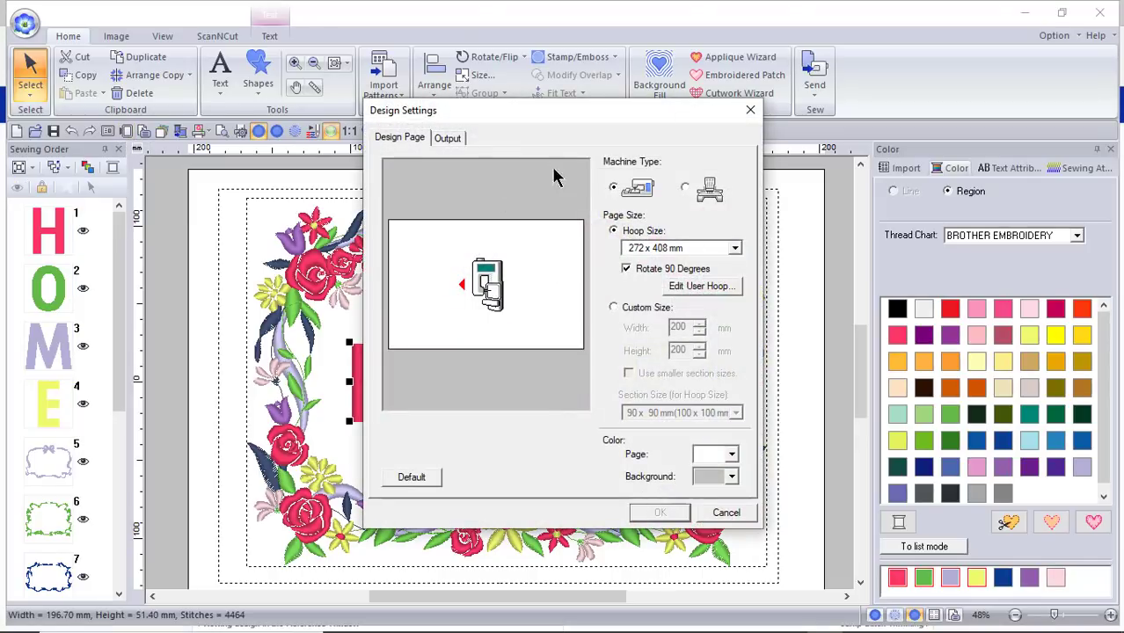
{"action": "left_click", "coordinate": [688, 189]}
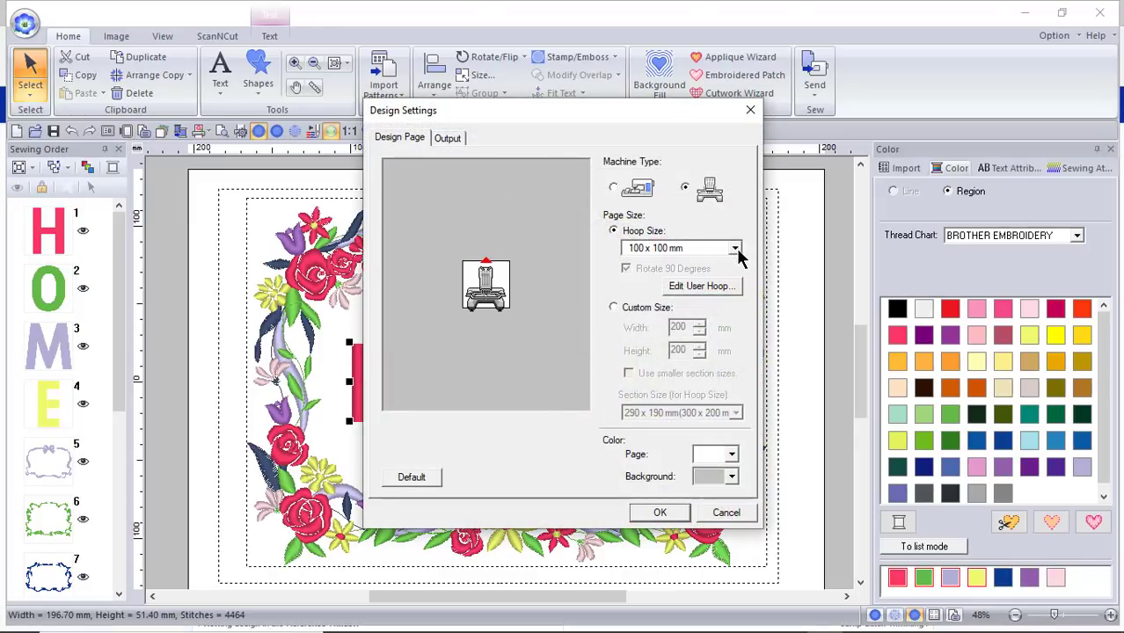
{"action": "left_click", "coordinate": [735, 249]}
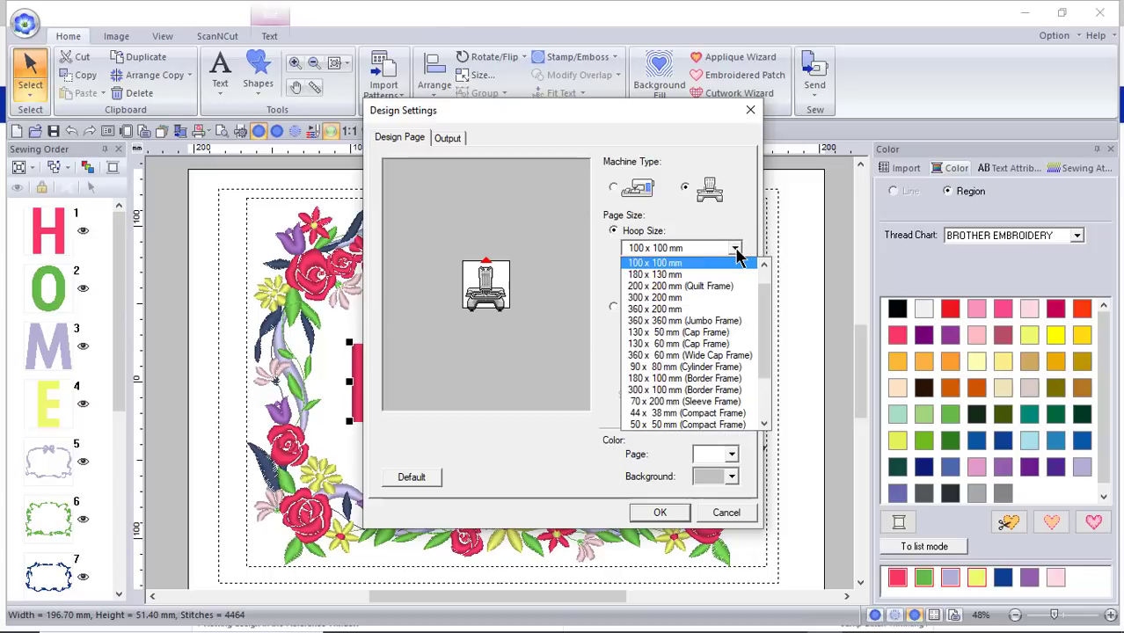
{"action": "left_click", "coordinate": [690, 322]}
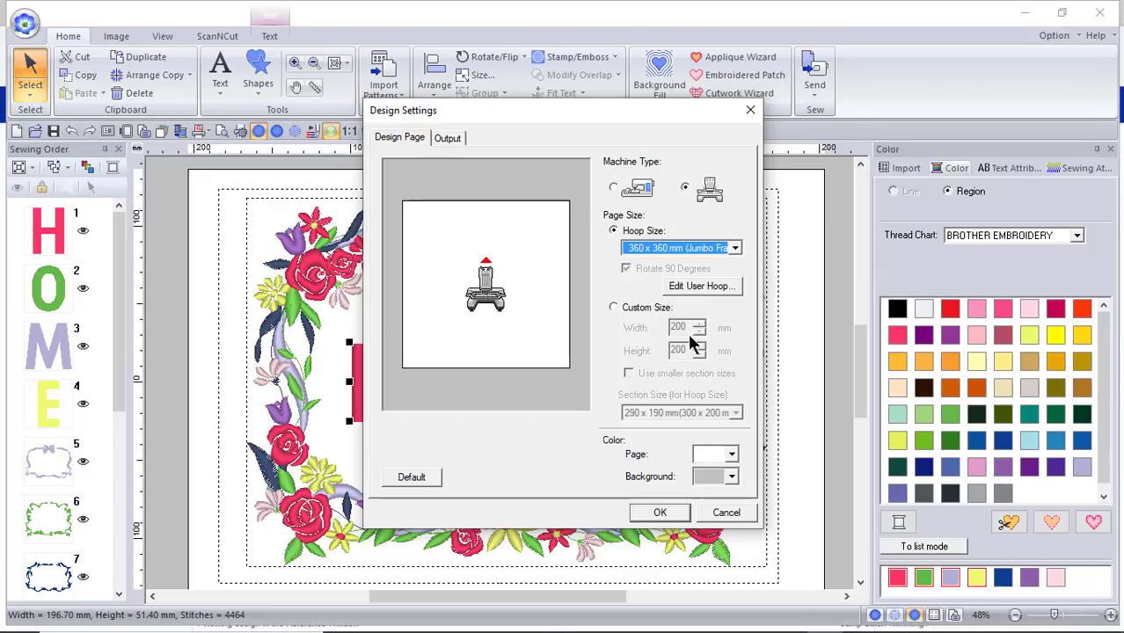
{"action": "left_click", "coordinate": [662, 513]}
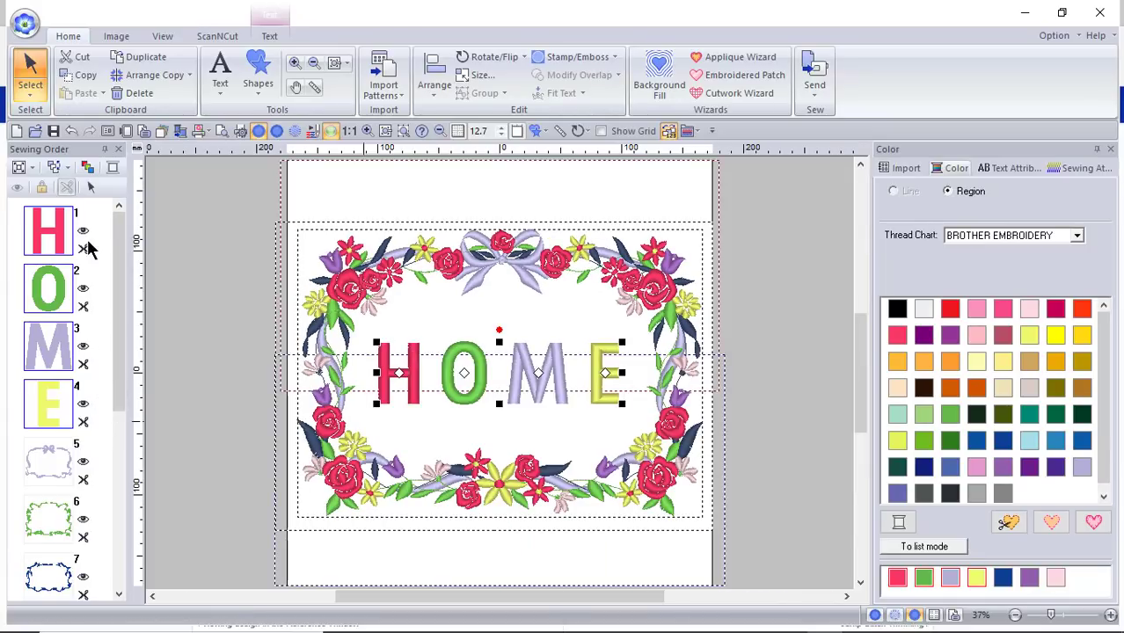
- Select the HOME letters in the work area, turn Jump Stitch Trimming off for them, and turn it back on
{"action": "left_click", "coordinate": [90, 187]}
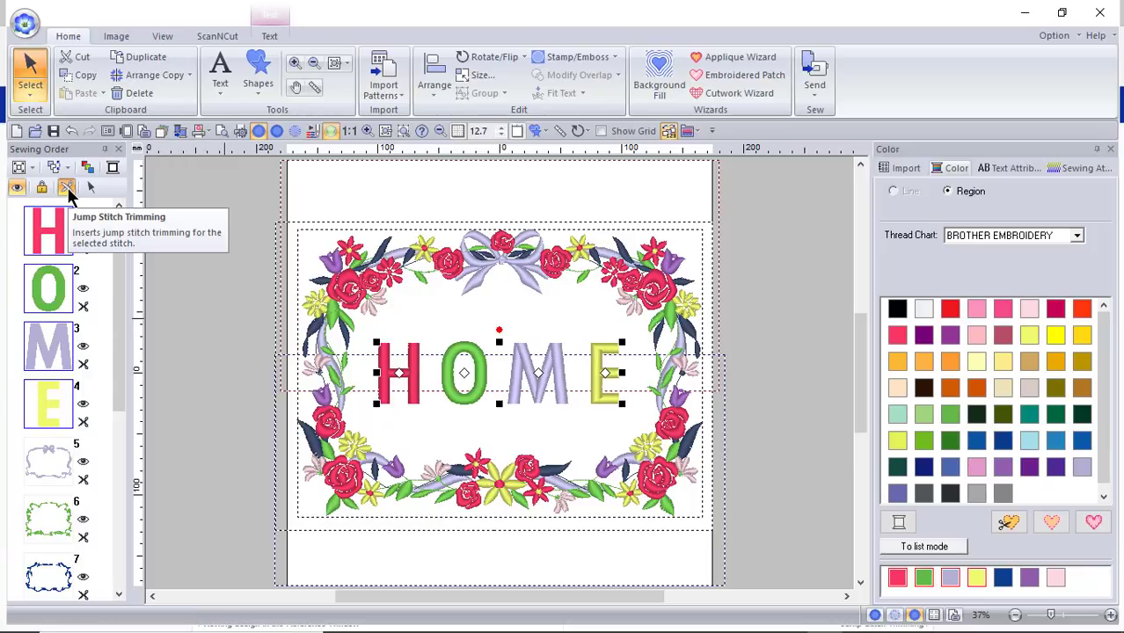
{"action": "left_click", "coordinate": [68, 188]}
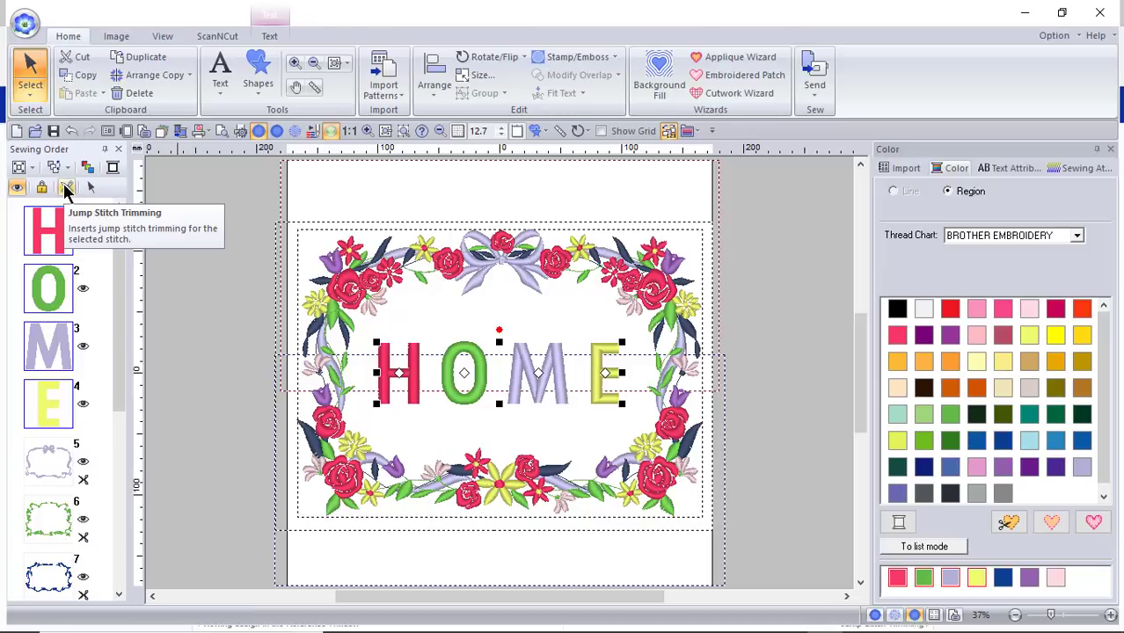
{"action": "left_click", "coordinate": [67, 188]}
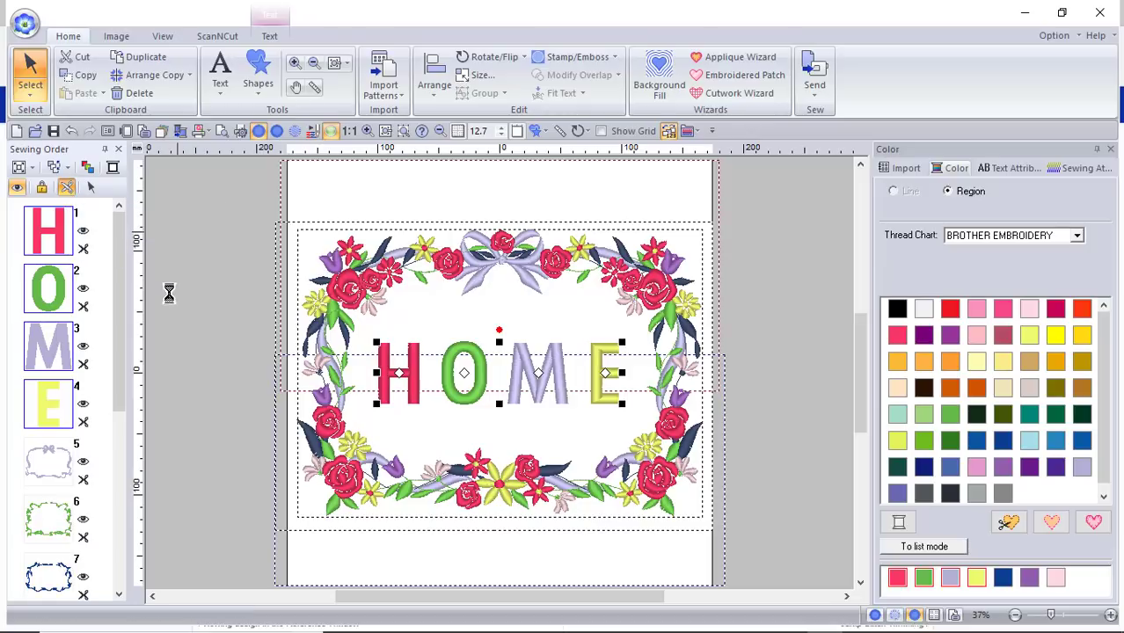